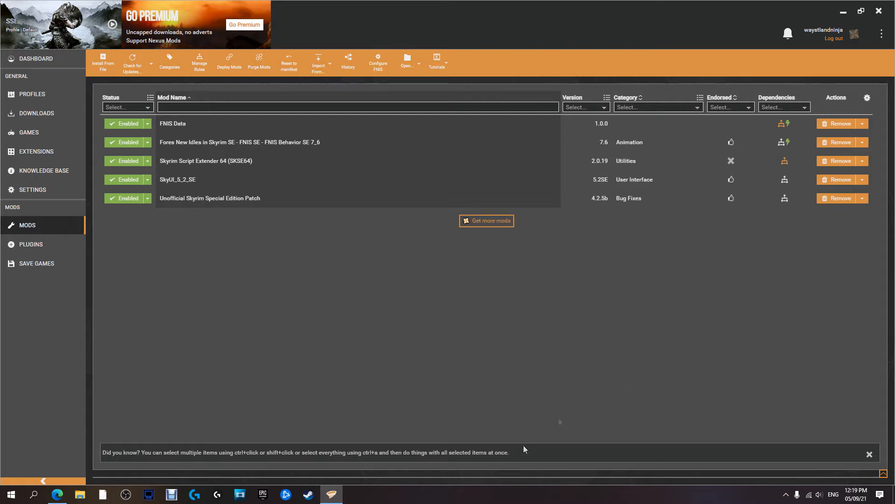
Look over the SkyrimSE.exe Auto-Backup and A Quality World Map mod pages in Microsoft Edge, and minimize the browser and mod manager
left_click(57, 494)
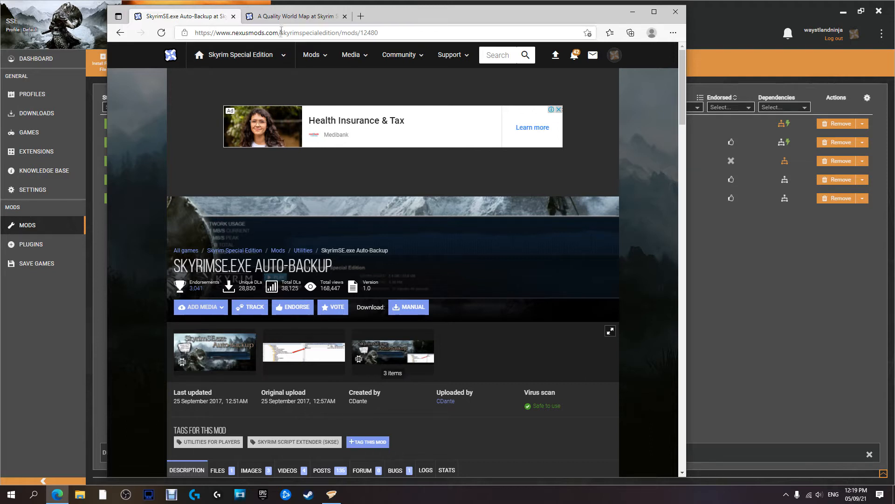
left_click(287, 16)
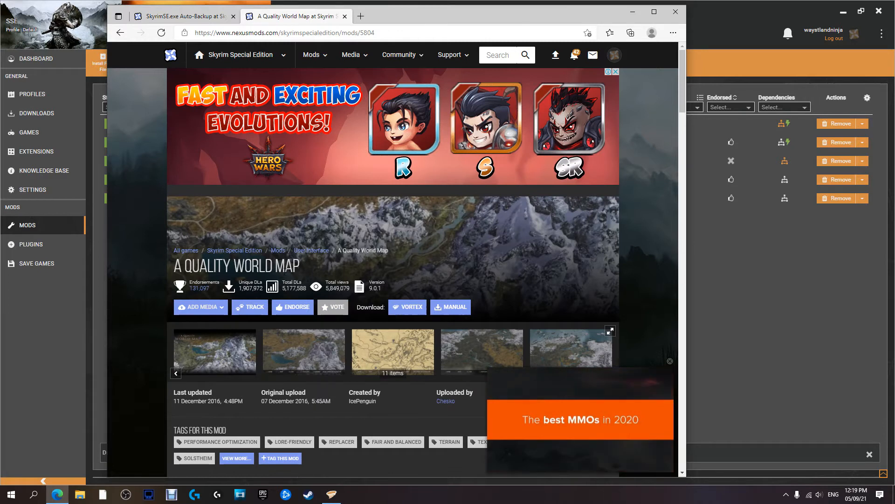
left_click(205, 17)
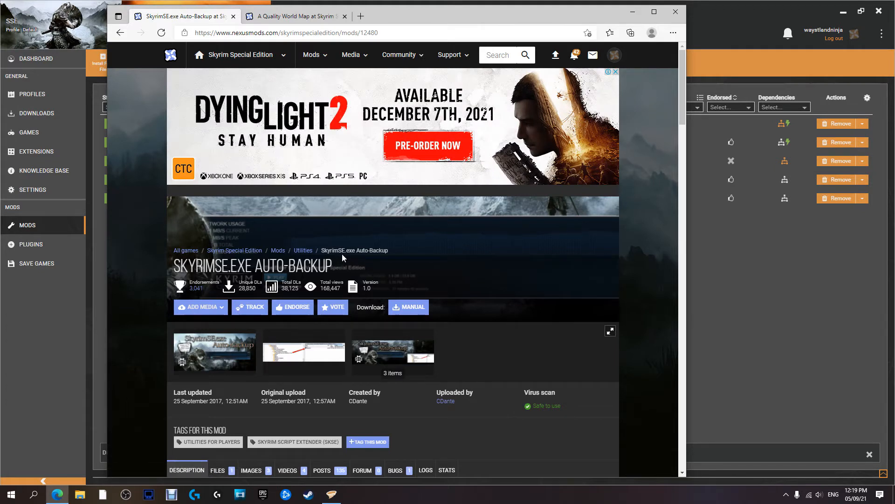
left_click(633, 12)
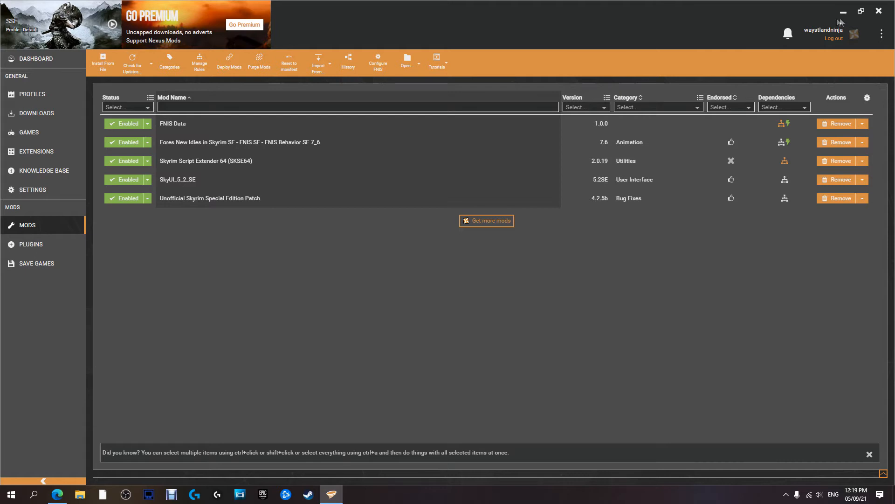
left_click(844, 13)
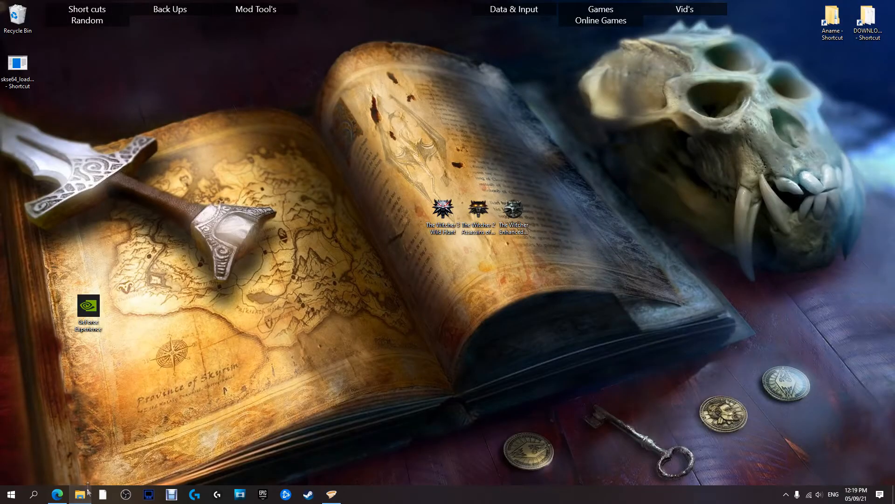
Open the Skyrim Special Edition game folder in File Explorer under SteamLibrary\steamapps\common on the Data (D:) drive
left_click(88, 493)
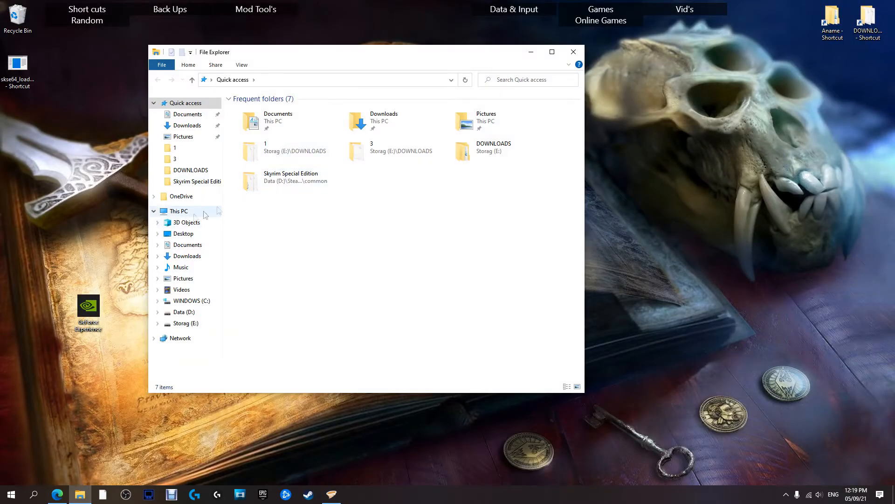
left_click(184, 313)
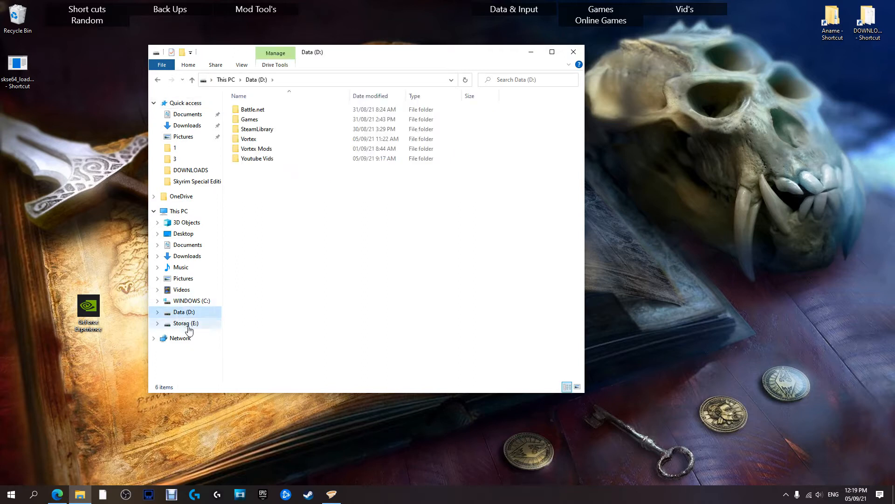
left_click(259, 129)
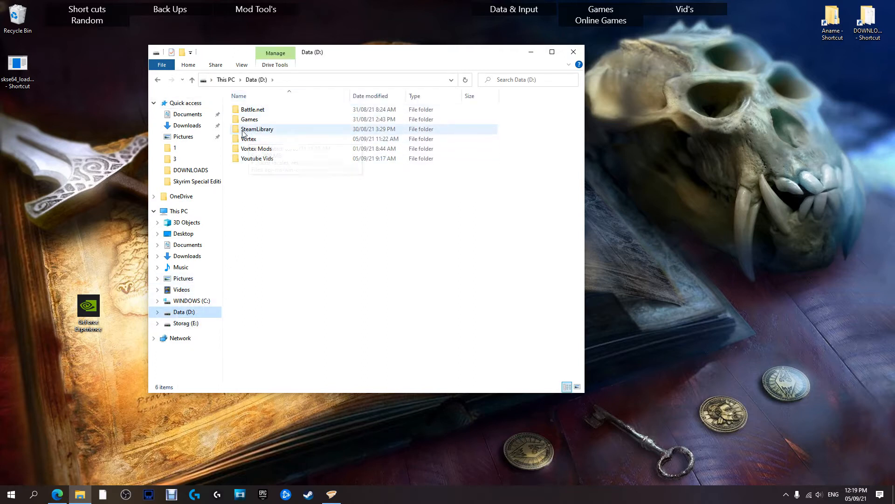
double_click(271, 132)
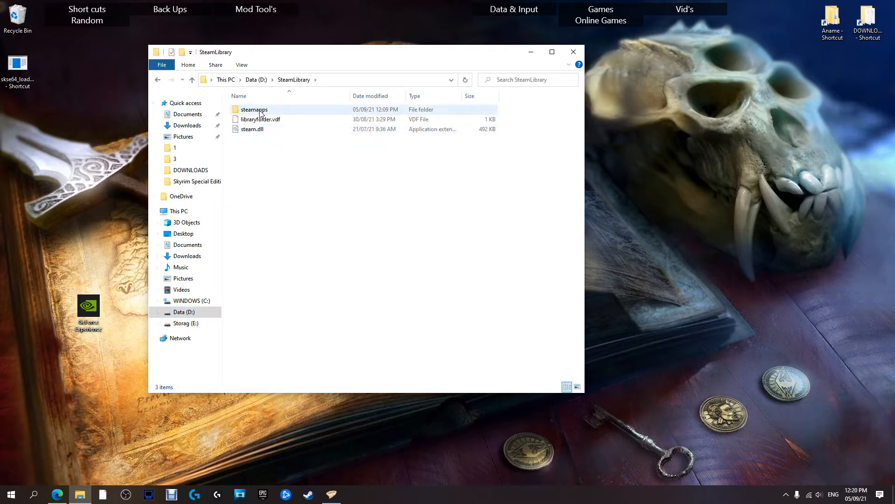
double_click(261, 112)
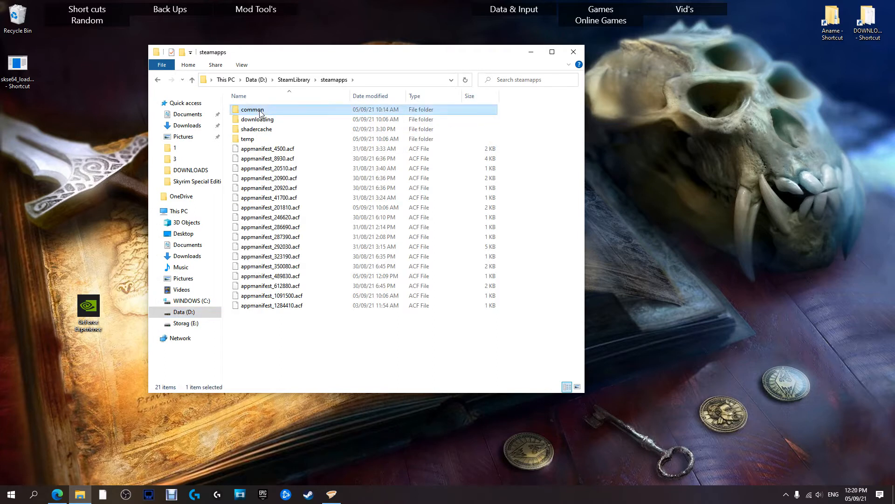
double_click(260, 111)
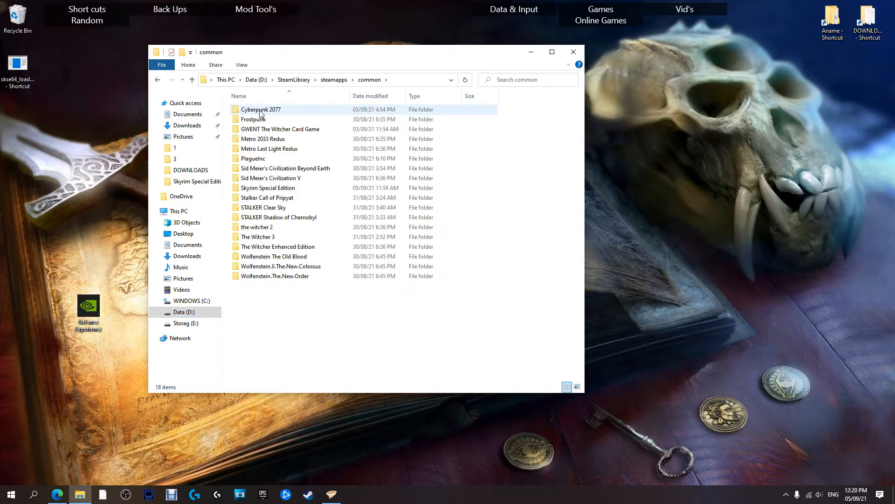
double_click(267, 188)
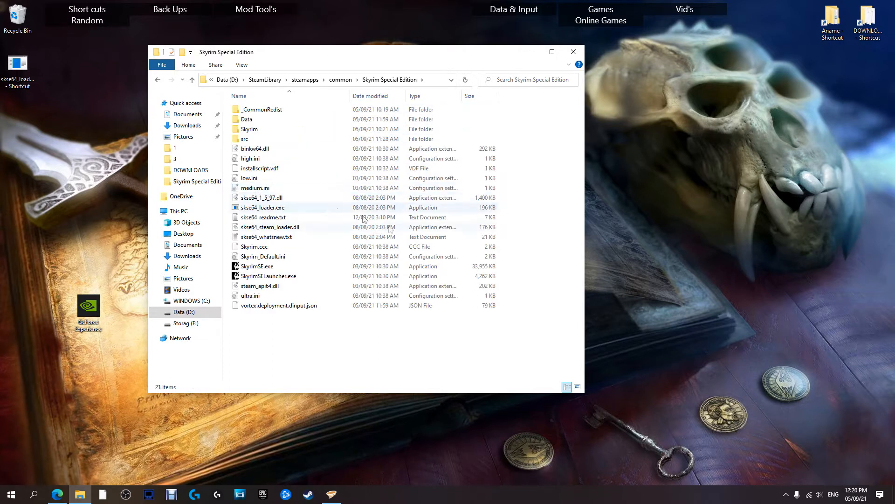
Check the product version of SkyrimSE.exe in its detailed file properties, and select skse64_loader.exe in the game folder
left_click(246, 269)
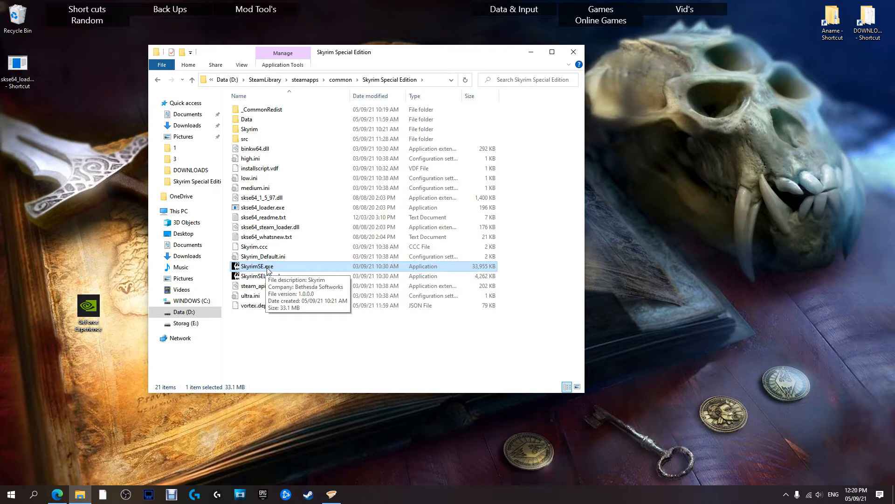
mouse_move(90, 495)
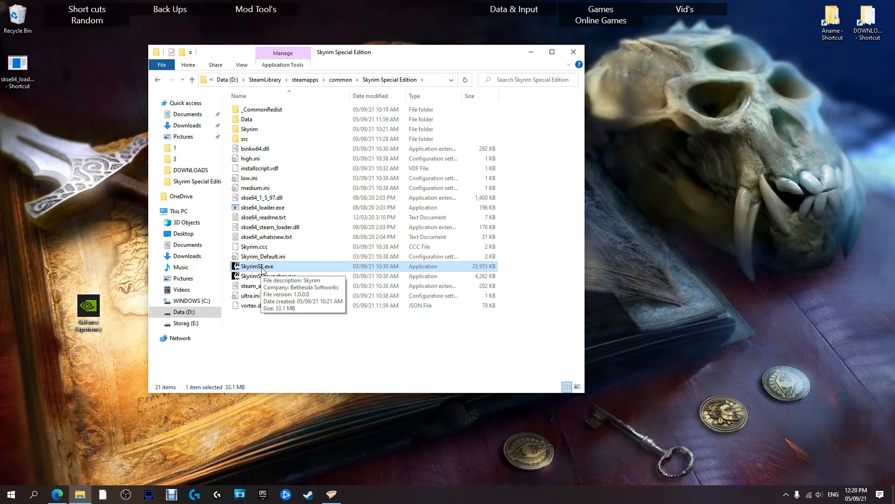
right_click(261, 270)
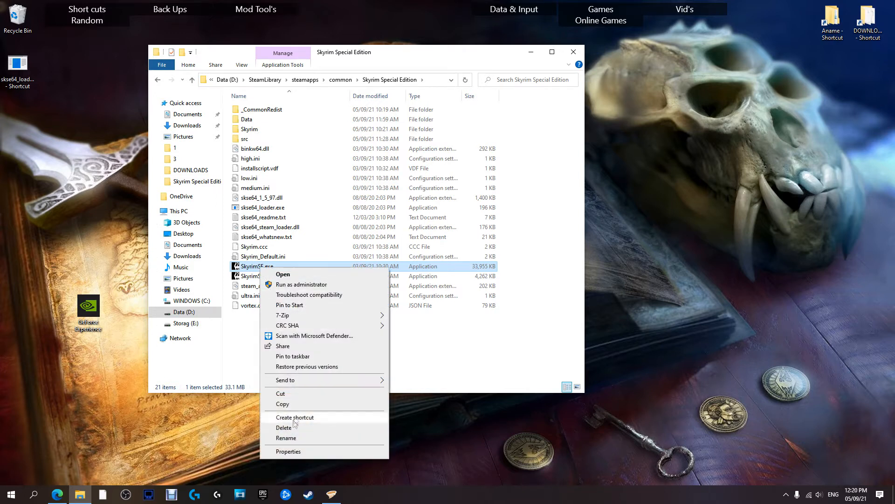
left_click(298, 456)
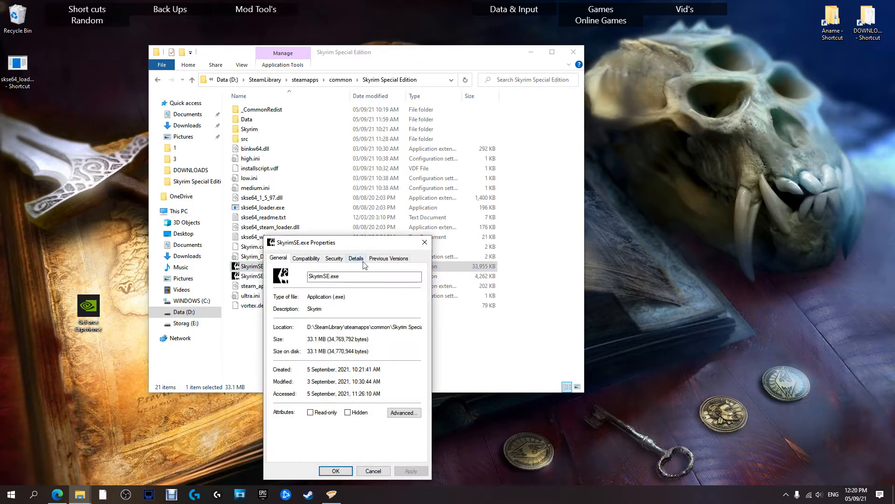
left_click(357, 259)
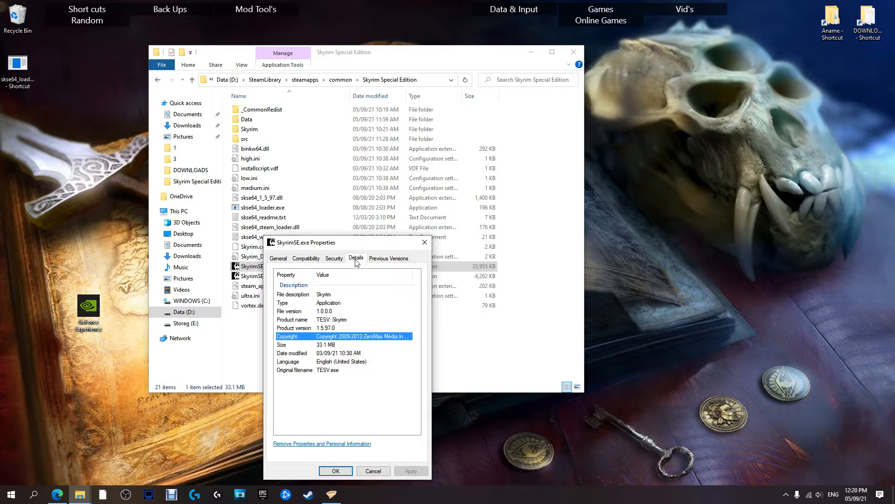
left_click(302, 328)
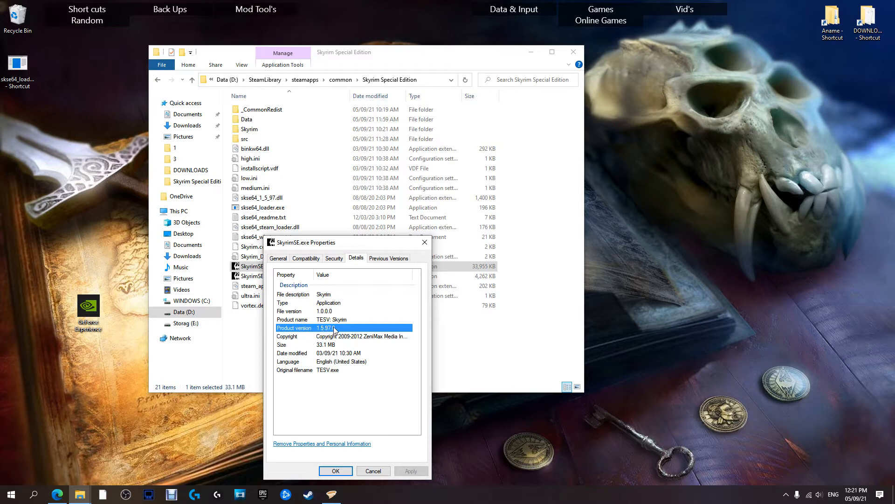
left_click(424, 242)
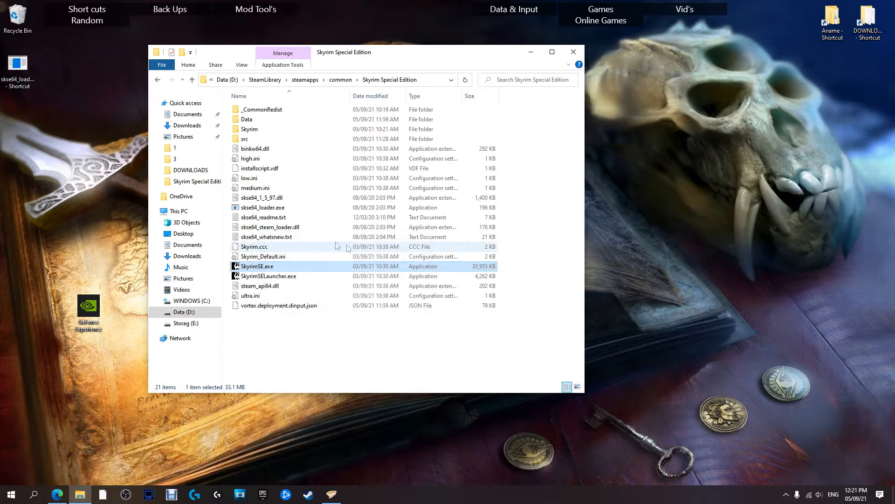
left_click(264, 208)
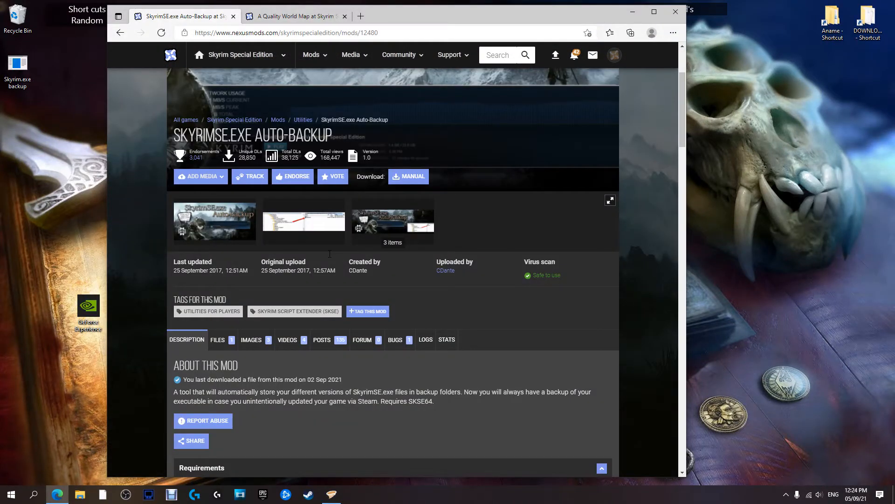
Read through the SkyrimSE.exe Auto-Backup mod's description in the browser and examine its off-site requirements
left_click(218, 339)
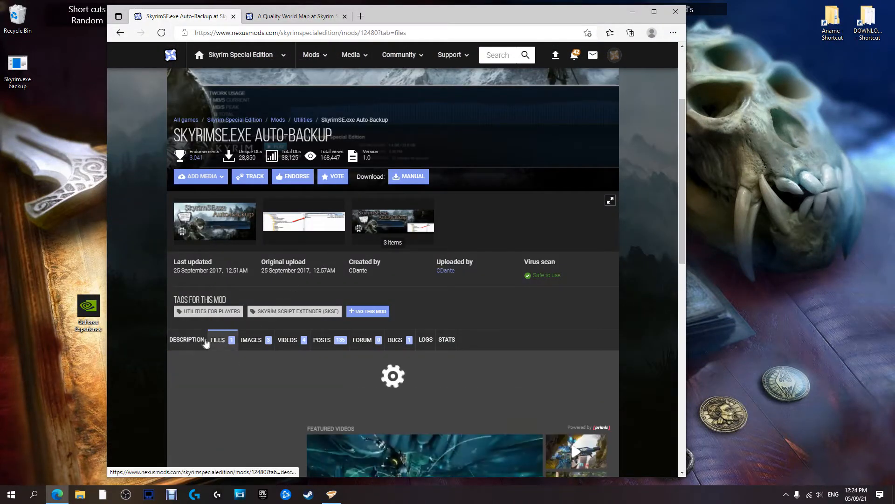
left_click(188, 340)
scroll(254, 306, "down", 6)
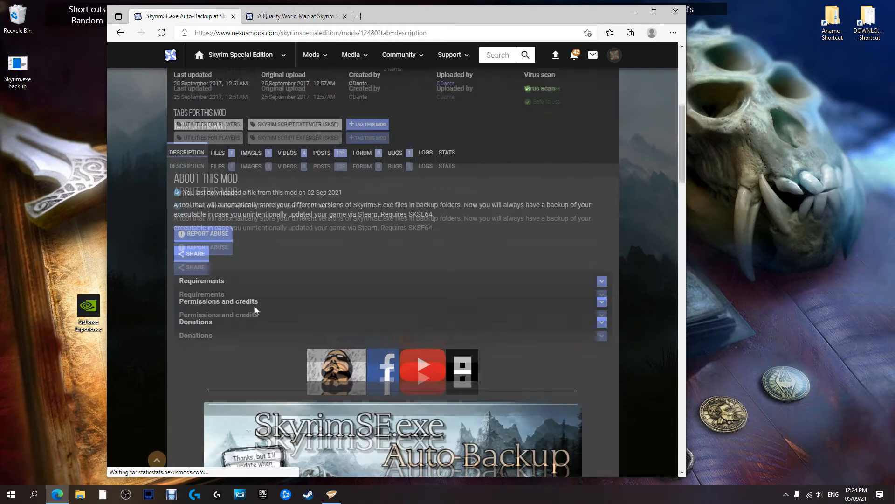
scroll(256, 308, "down", 10)
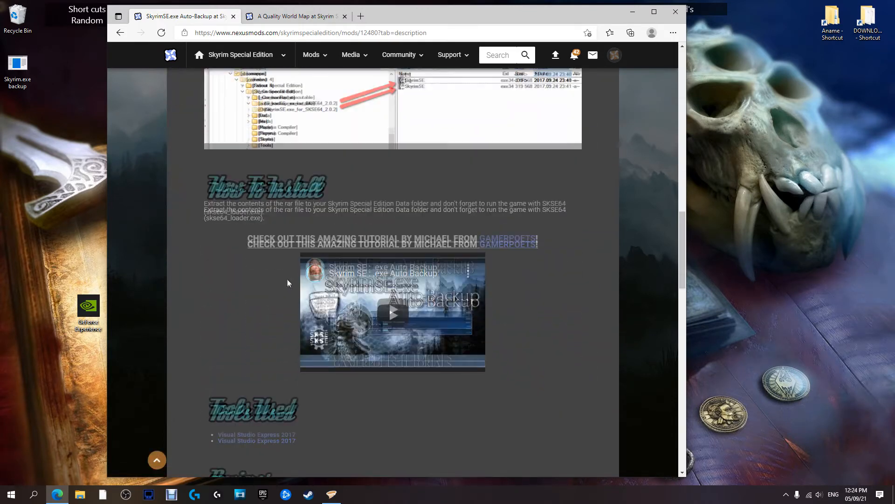
scroll(291, 283, "down", 10)
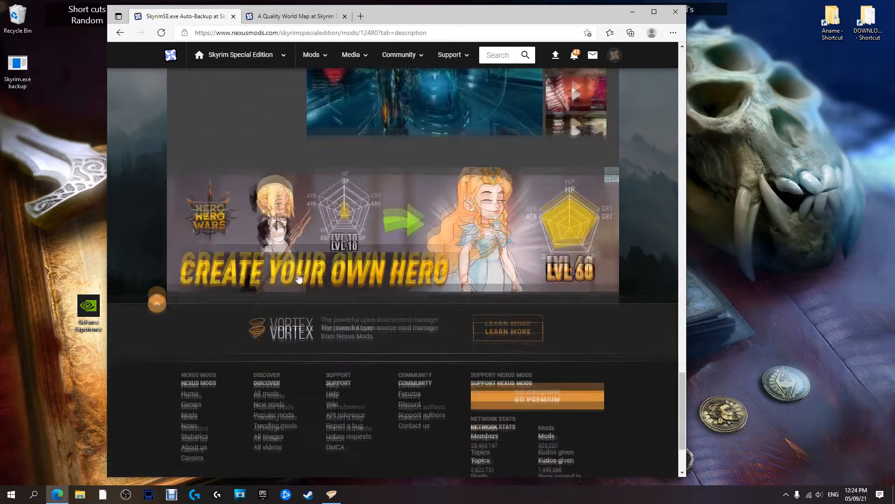
scroll(287, 276, "up", 20)
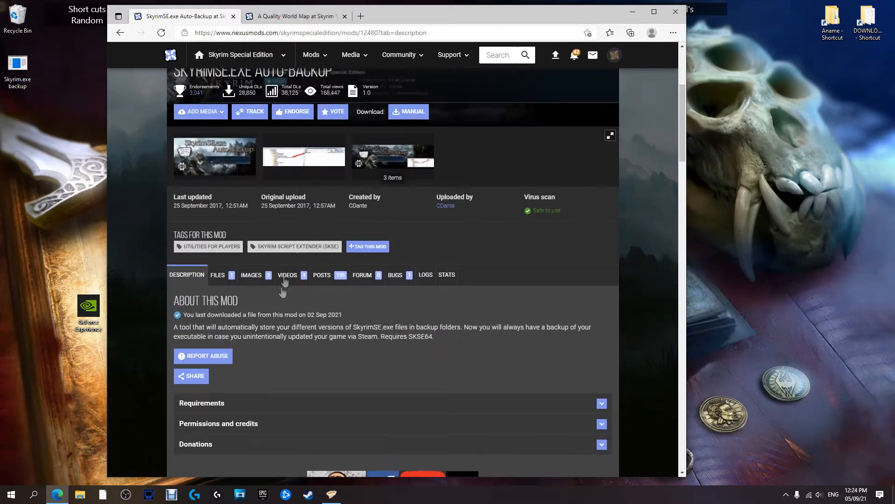
left_click(238, 402)
scroll(247, 448, "down", 3)
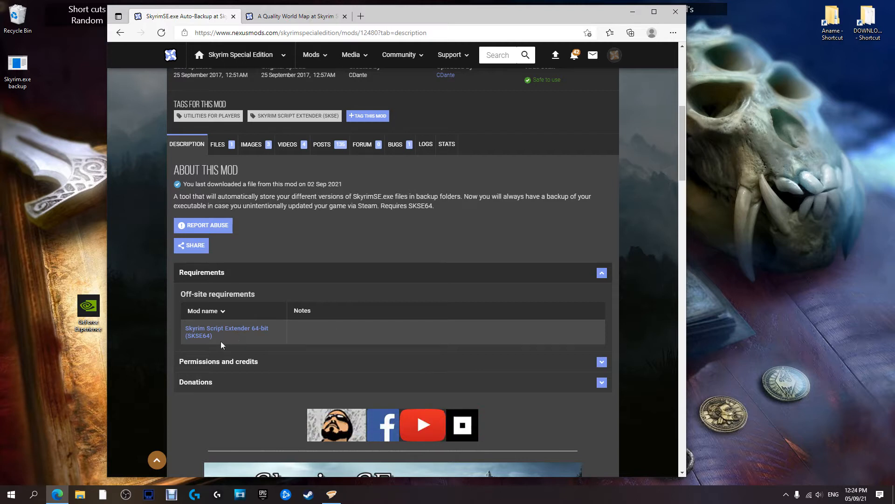
scroll(222, 338, "up", 3)
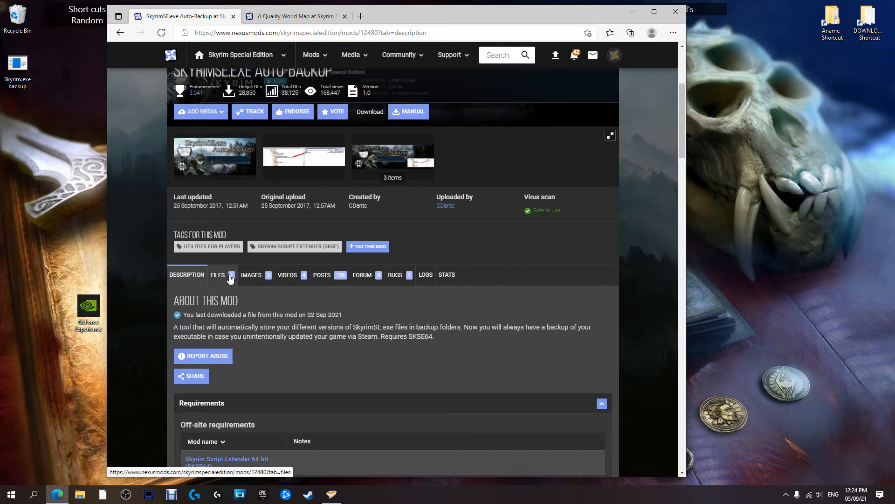
Download the main file SkyrimSE.exe Auto-Backup v1.0 manually, using the free slow download
left_click(230, 279)
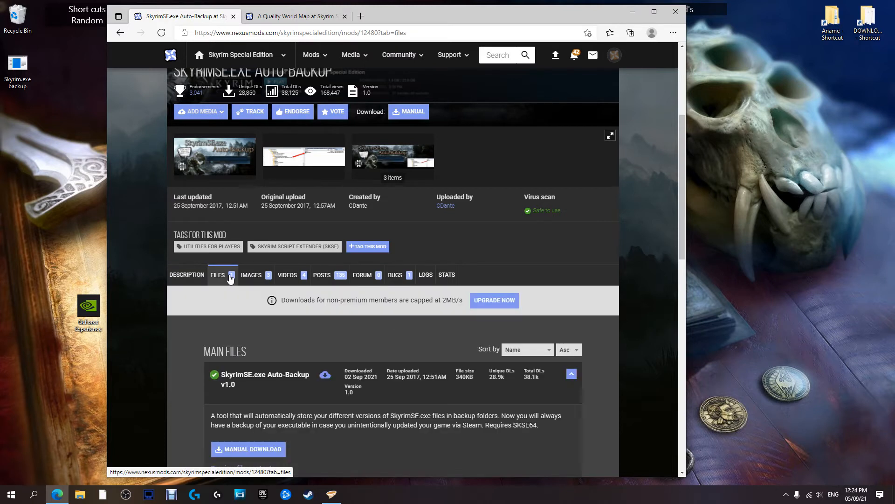
scroll(305, 303, "down", 3)
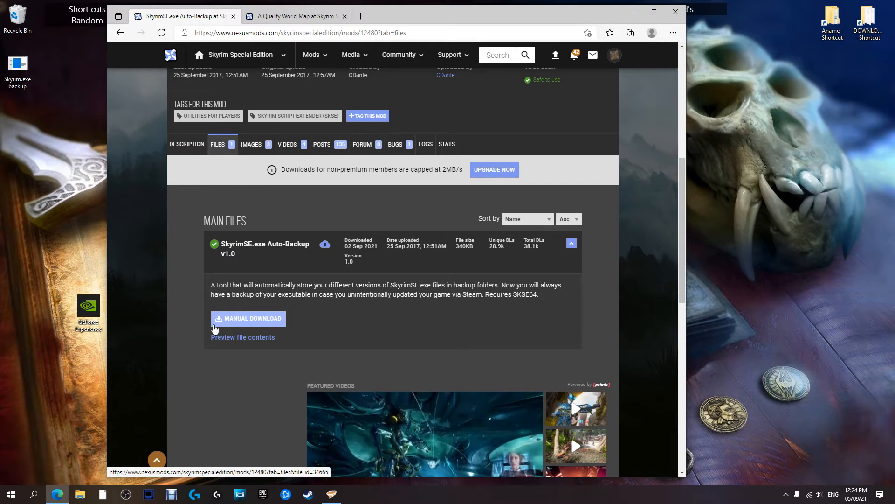
left_click(248, 320)
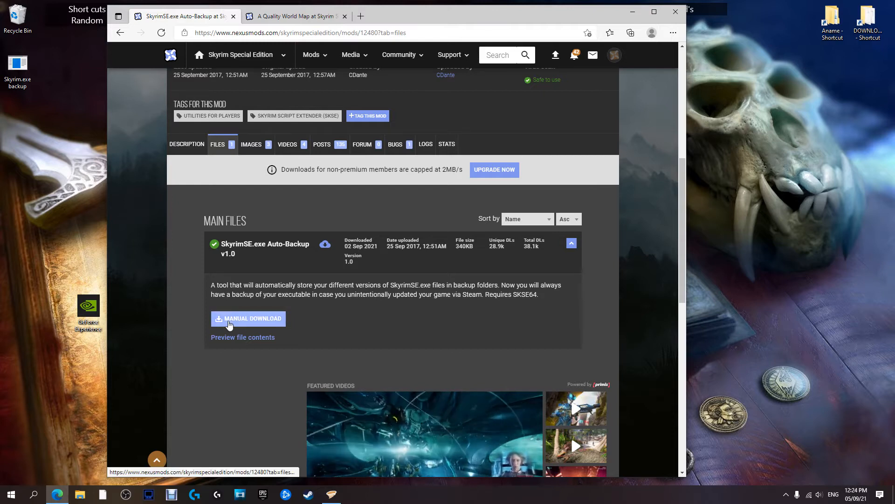
left_click(247, 322)
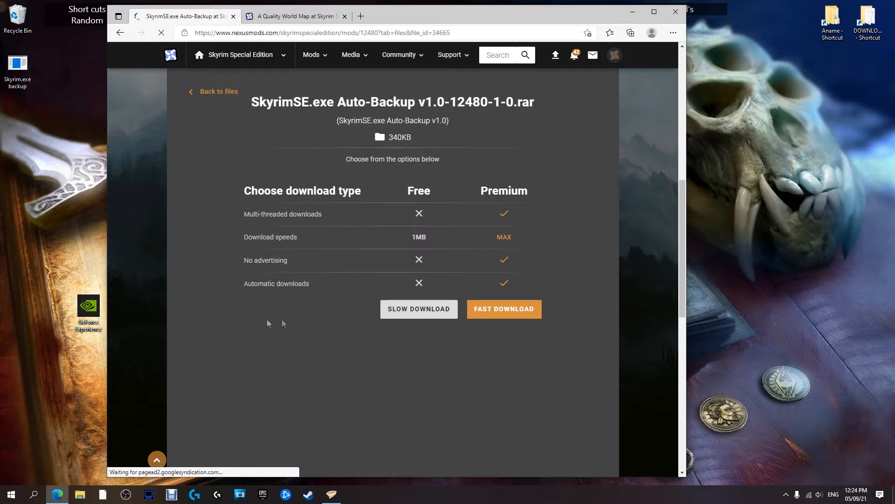
left_click(414, 311)
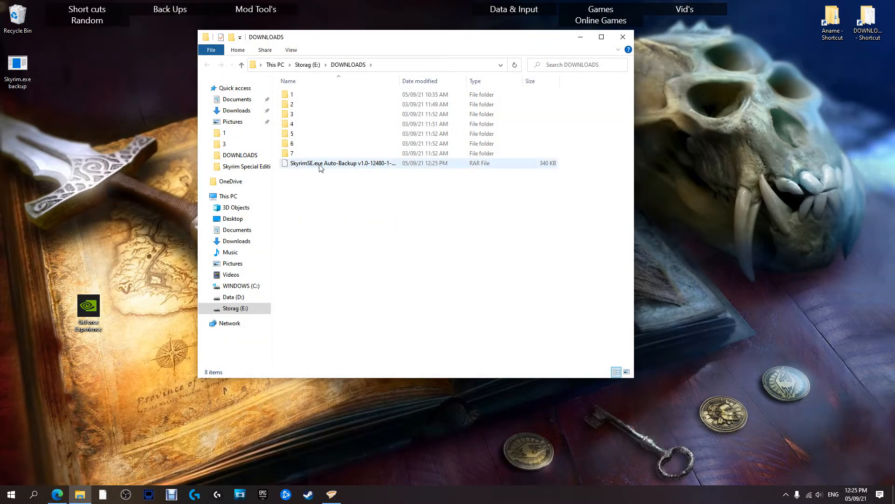
Extract the downloaded Auto-Backup RAR with 7-Zip into its own folder, SkyrimSE.exe Auto-Backup v1.0-12480-1-0, inside DOWNLOADS
right_click(320, 166)
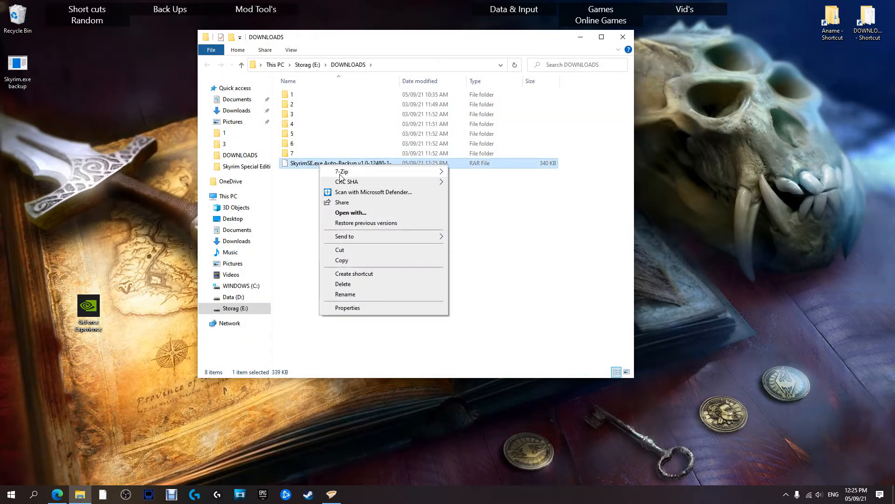
mouse_move(347, 169)
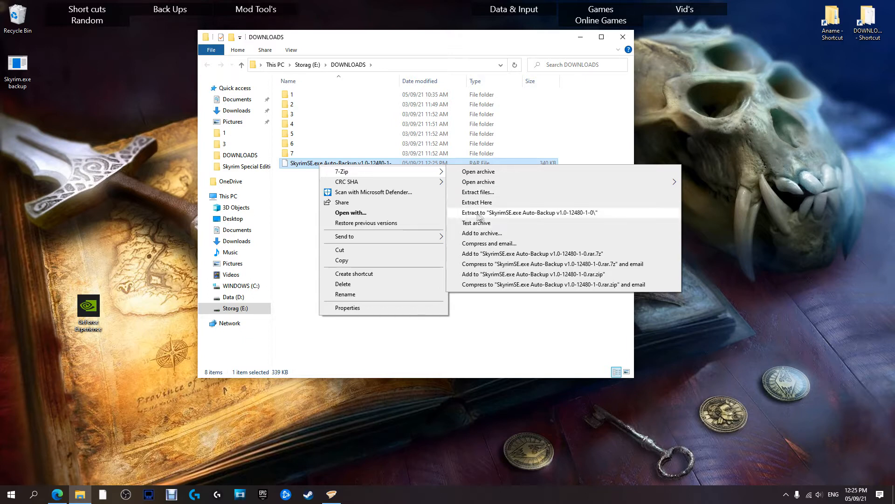
left_click(514, 213)
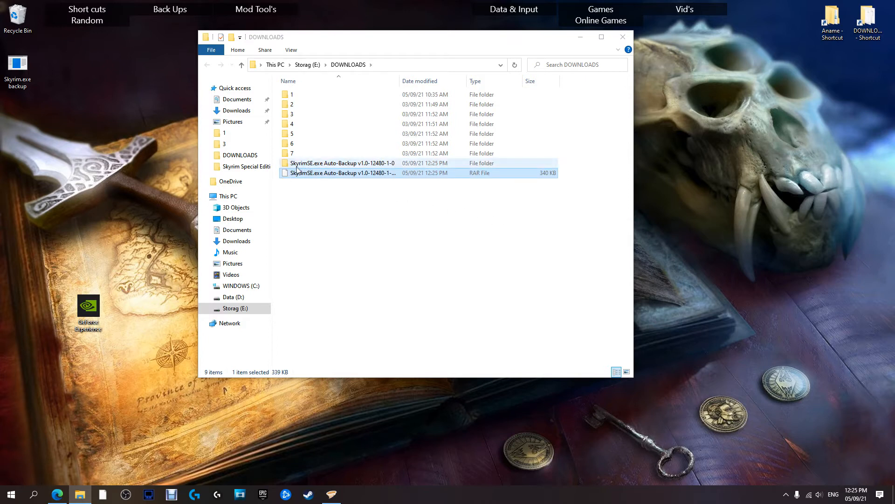
Open the SKSE folder inside the extracted SkyrimSE.exe Auto-Backup v1.0-12480-1-0 folder and move its window aside
left_click(320, 164)
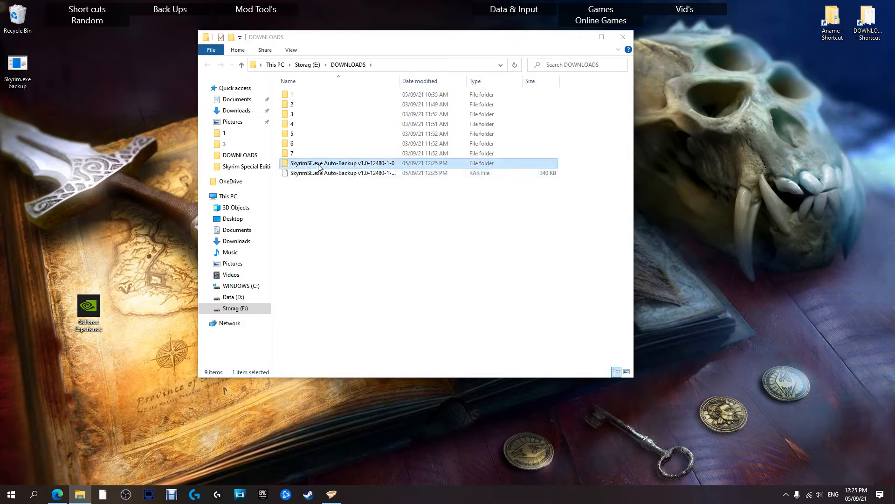
double_click(320, 164)
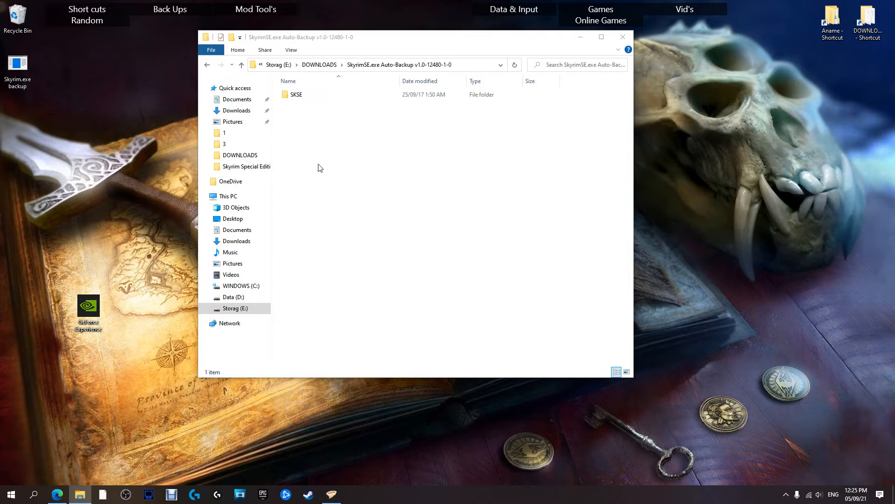
double_click(297, 95)
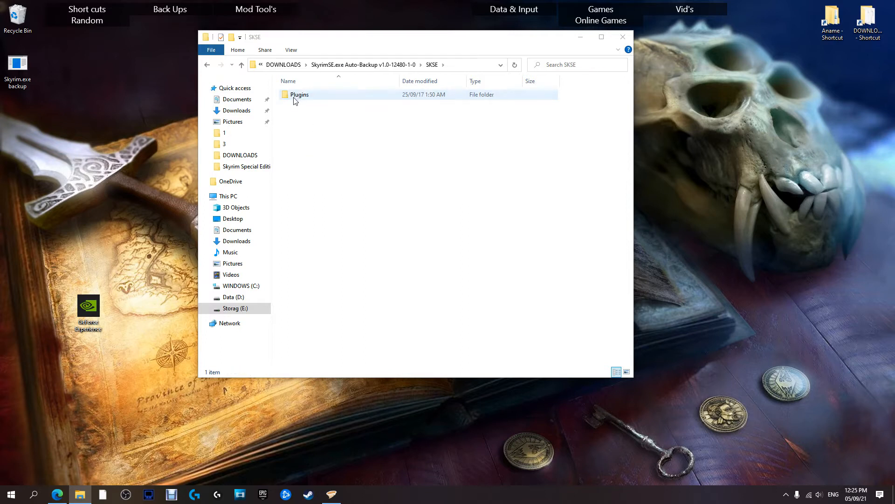
left_click_drag(340, 40, 173, 67)
Open a second File Explorer window at D:\SteamLibrary\steamapps\common\Skyrim Special Edition and arrange it side by side with the SKSE window
mouse_move(82, 498)
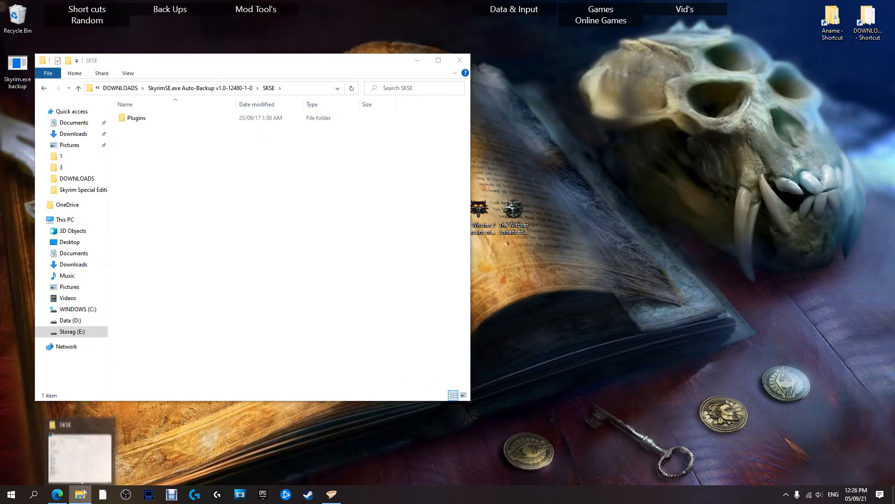
right_click(78, 498)
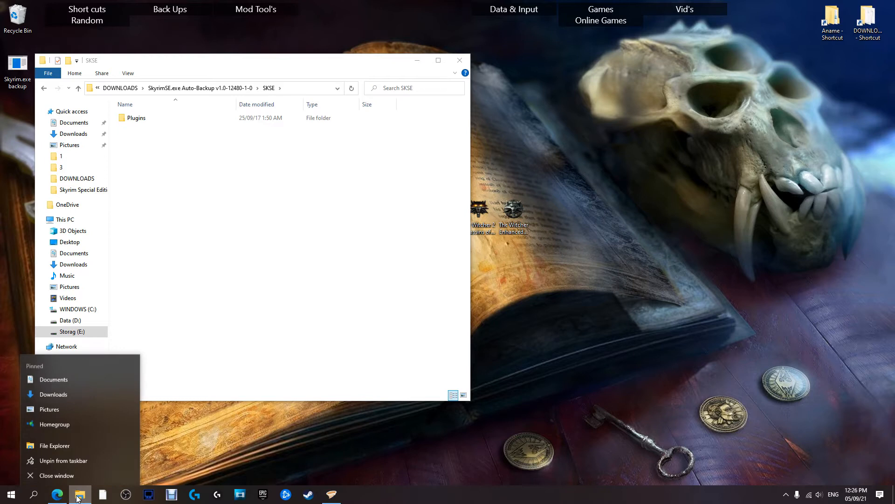
left_click(66, 446)
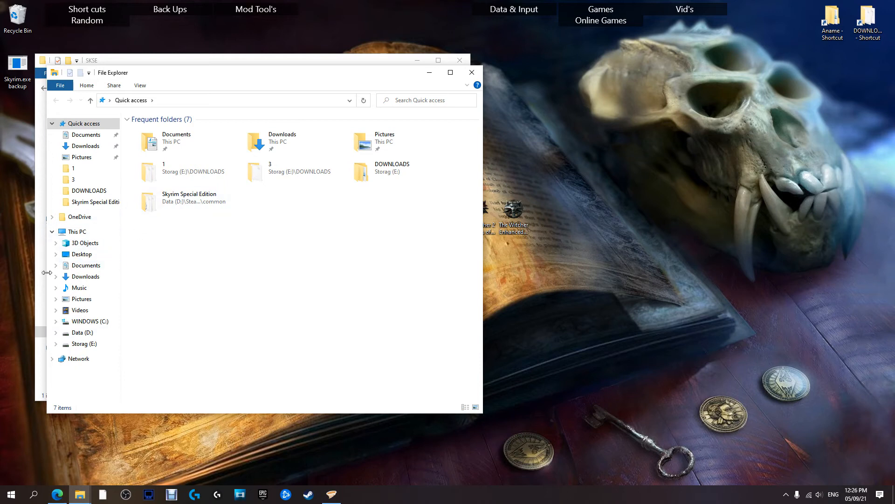
left_click(73, 334)
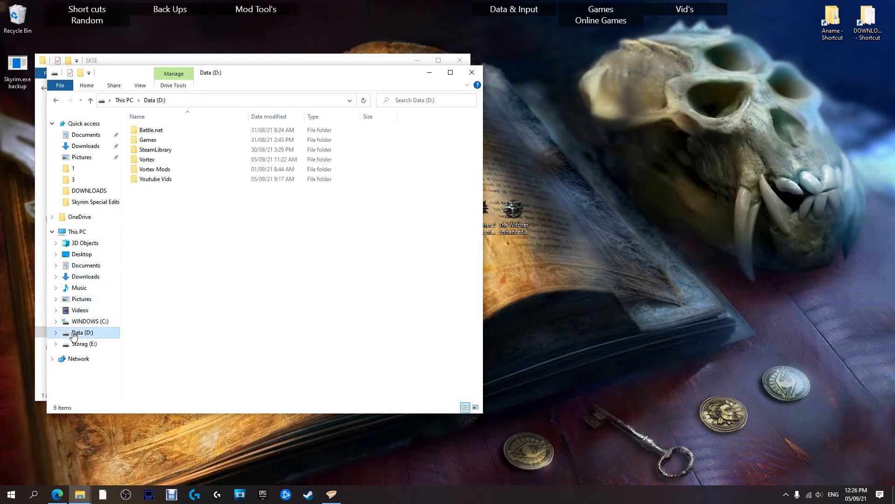
double_click(156, 150)
double_click(156, 130)
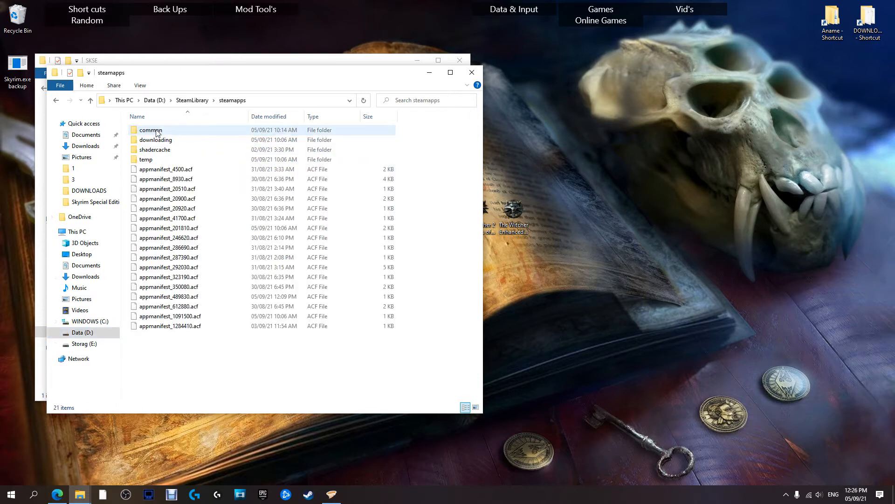
double_click(156, 132)
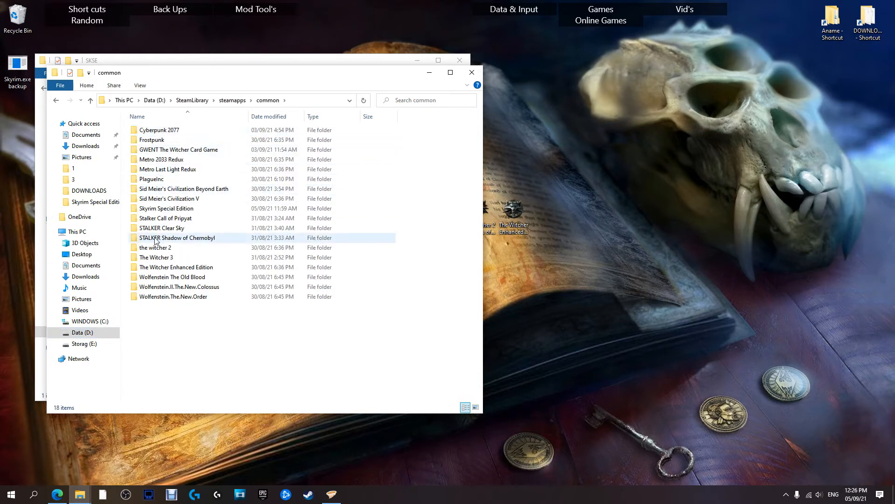
double_click(161, 209)
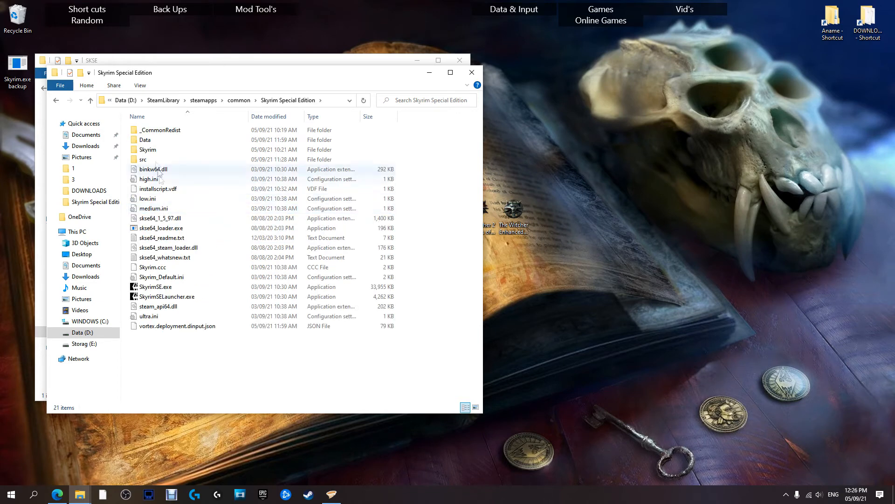
left_click_drag(188, 74, 595, 60)
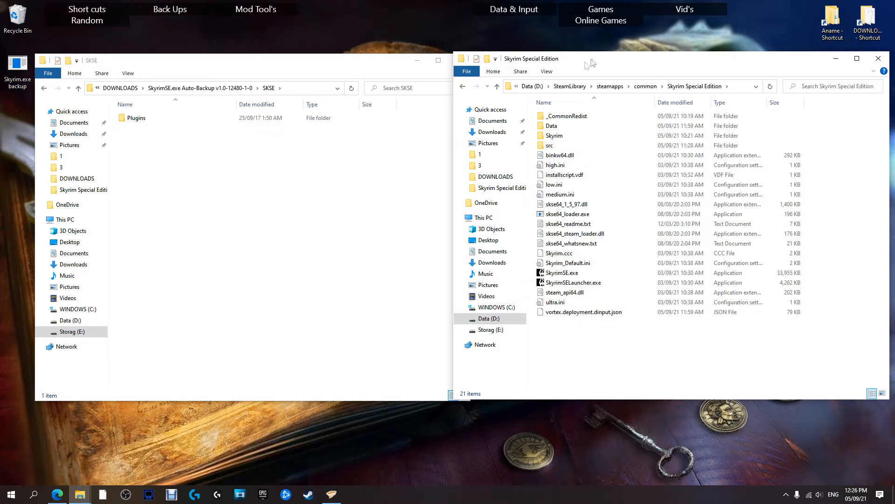
left_click_drag(339, 60, 324, 60)
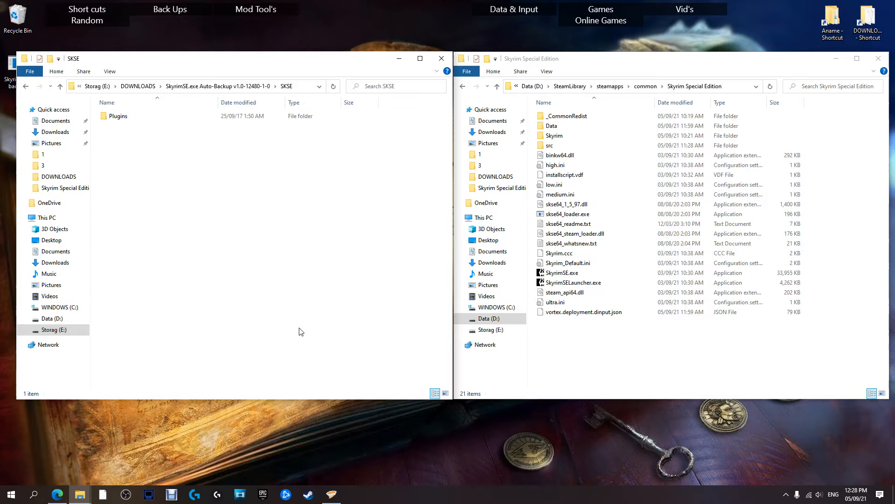
Copy the SKSE folder from the extracted Auto-Backup folder into Skyrim Special Edition's Data folder, and close the mod folder's window
left_click(26, 85)
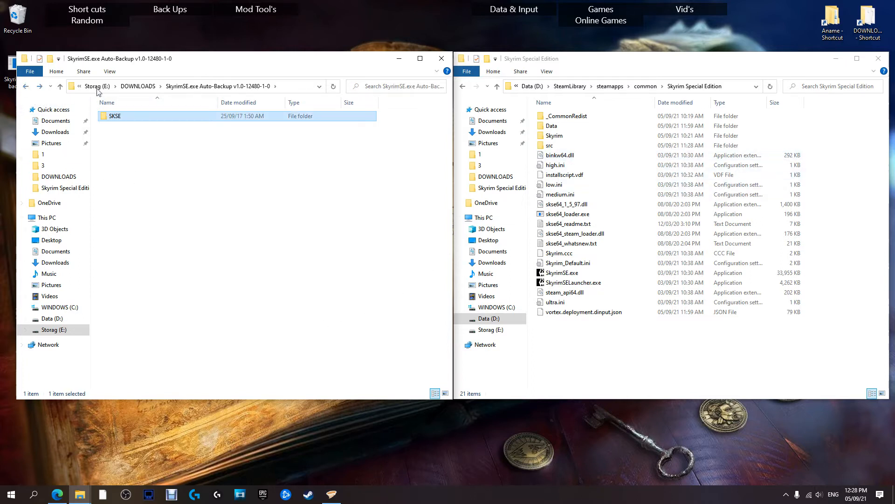
left_click(137, 85)
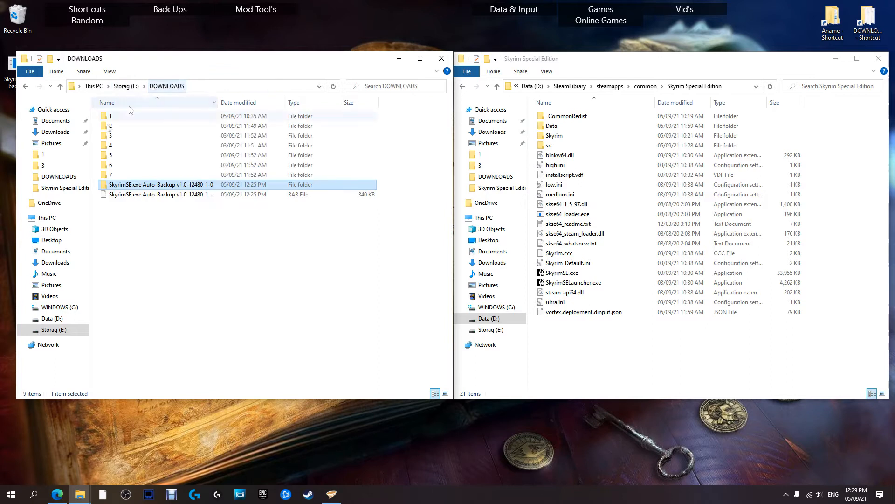
double_click(145, 186)
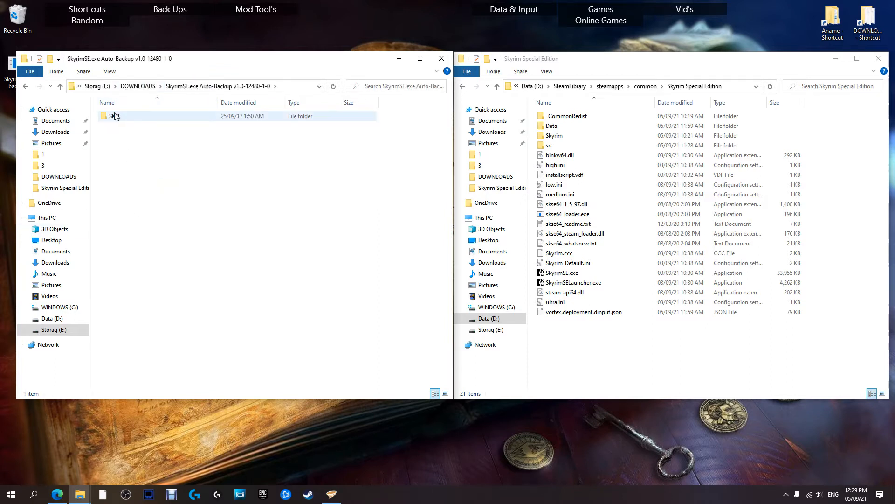
left_click_drag(115, 117, 221, 202)
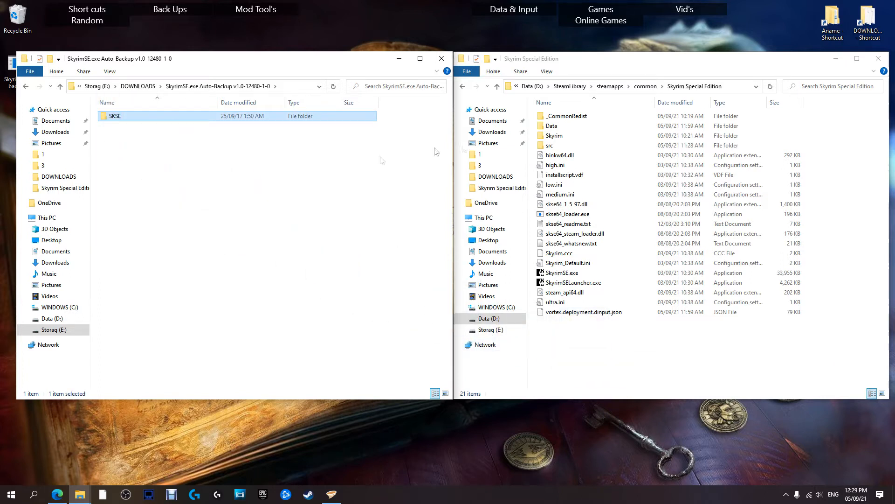
double_click(552, 126)
left_click_drag(120, 121, 604, 330)
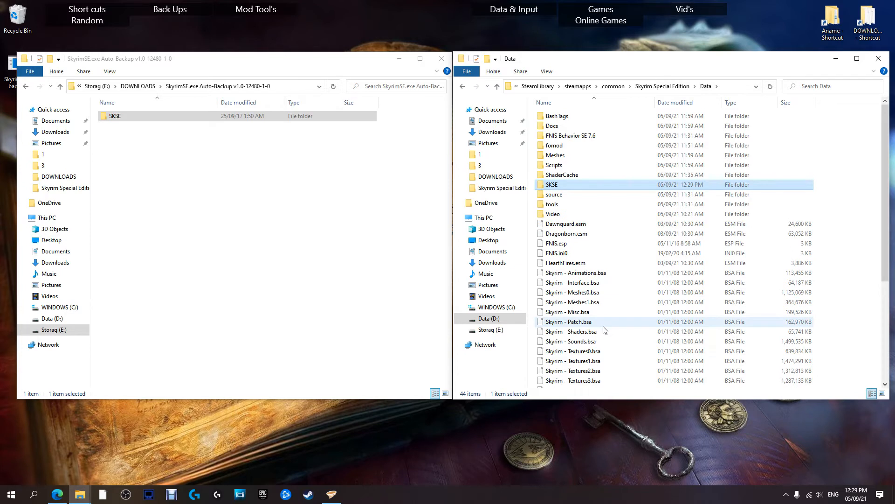
left_click(462, 87)
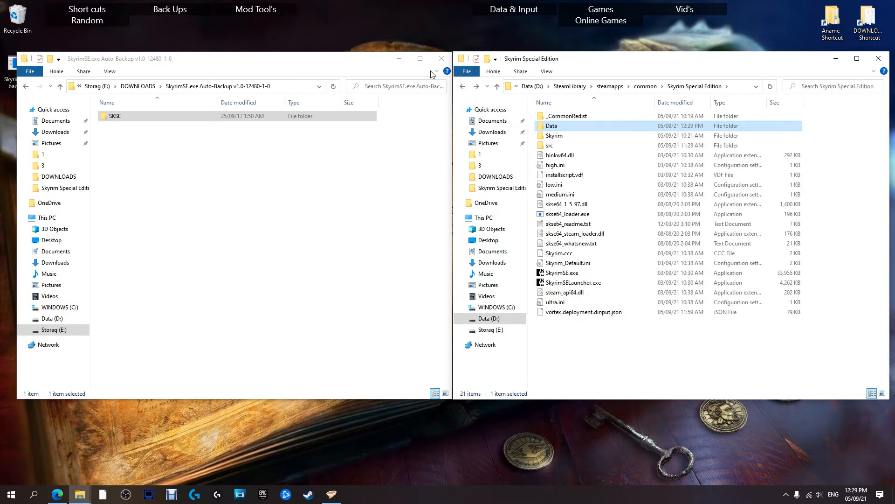
left_click(442, 62)
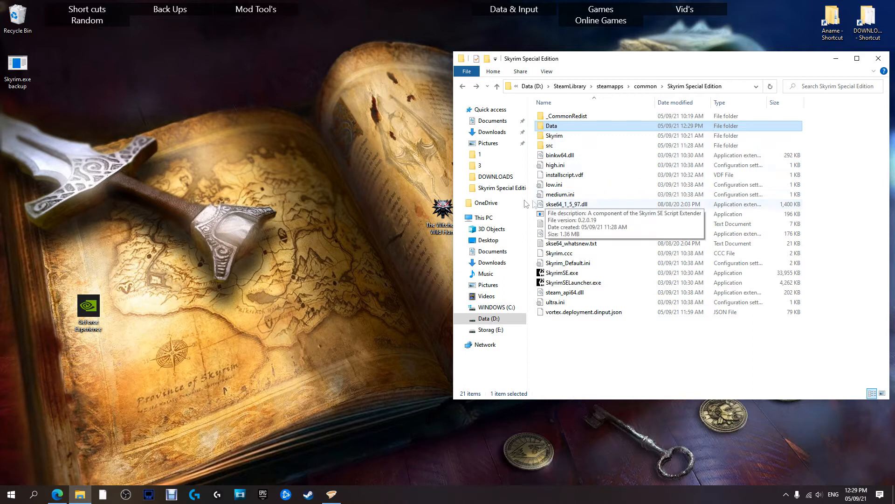
Run the Skyrim.exe backup shortcut on the desktop to generate the auto_backup_executable folder in the game directory
double_click(19, 70)
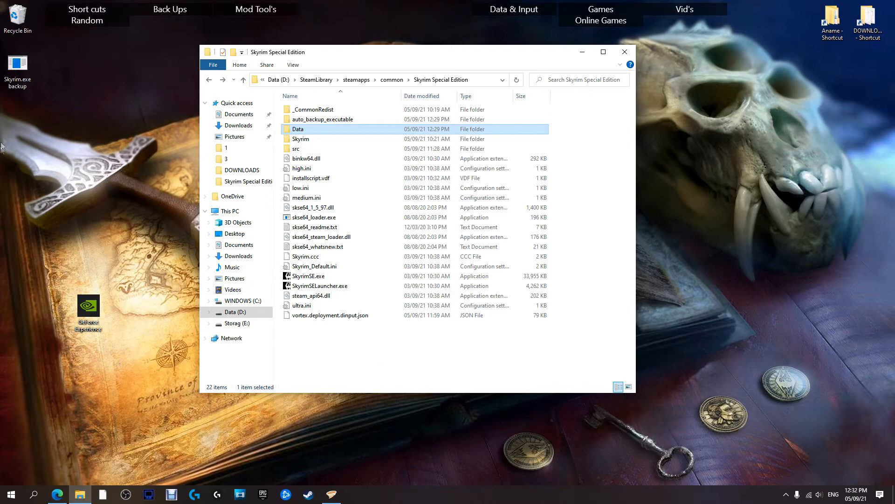
left_click(21, 85)
right_click(21, 85)
key("Escape")
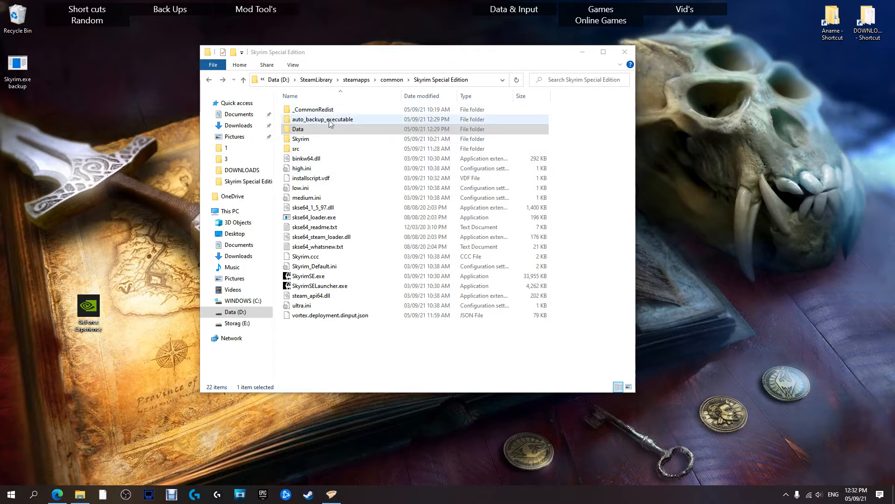
Look inside the auto_backup_executable folder, and check the product version of the game folder's SkyrimSE.exe in its detailed properties
double_click(343, 120)
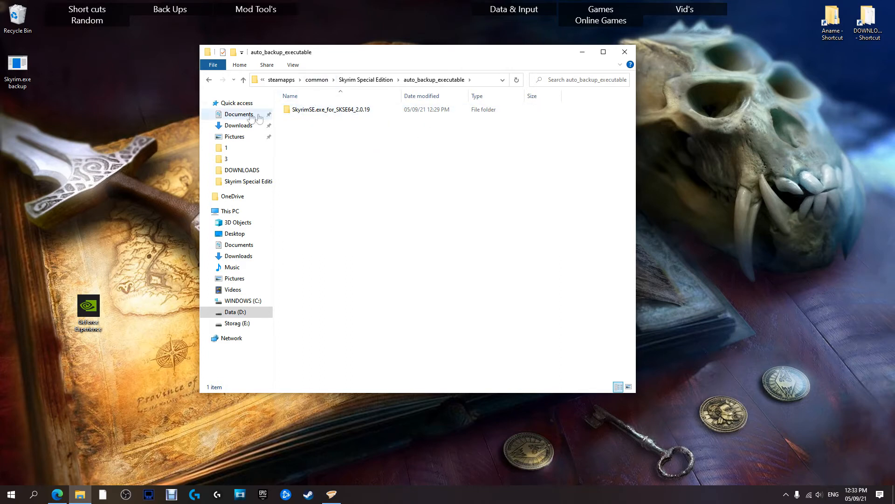
left_click(209, 80)
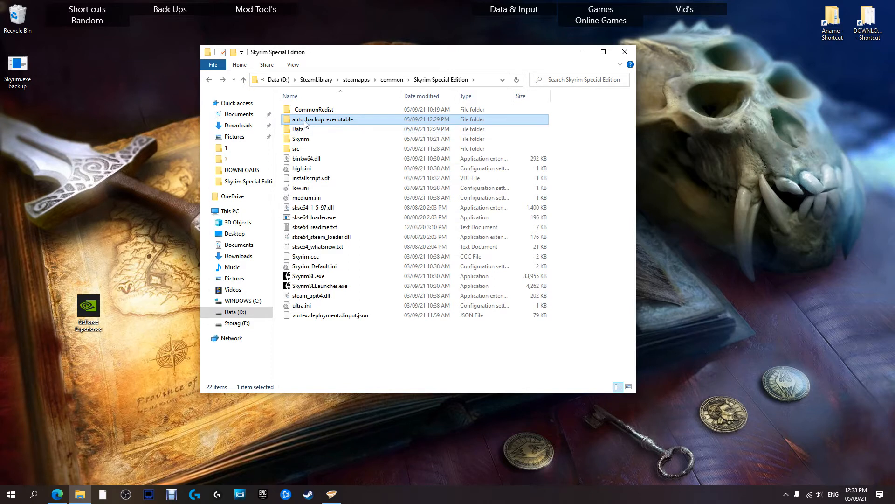
right_click(301, 276)
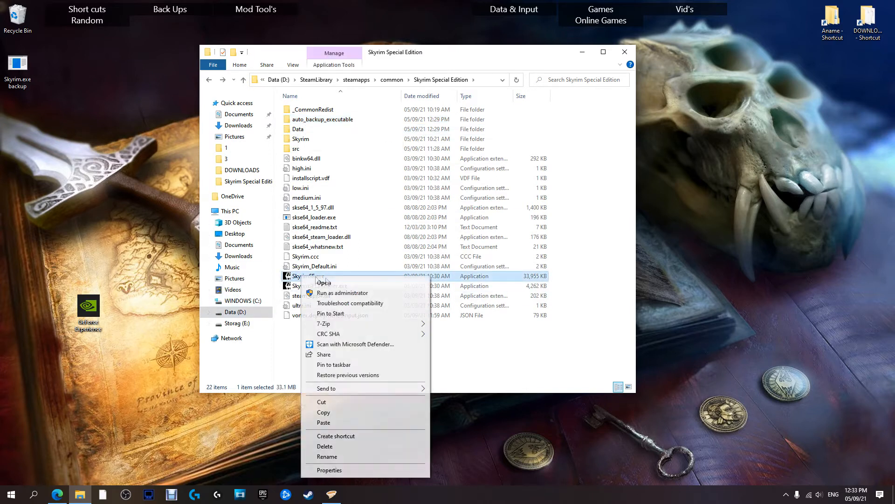
left_click(330, 470)
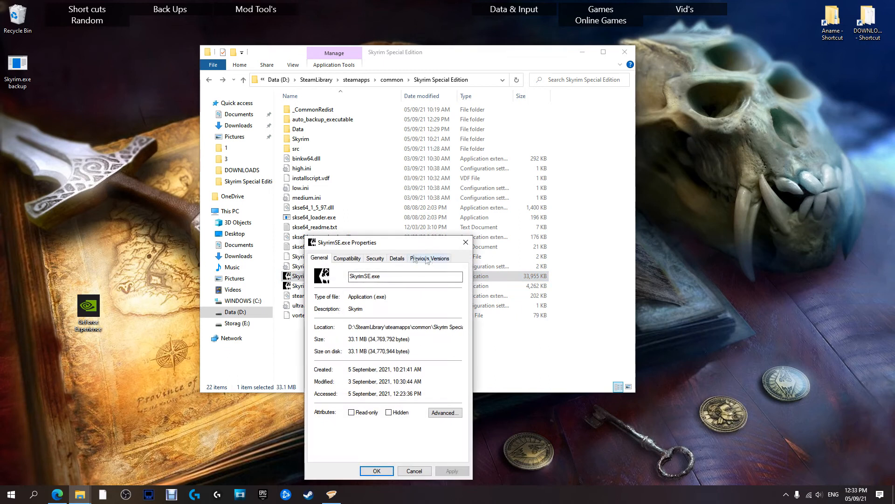
left_click(396, 259)
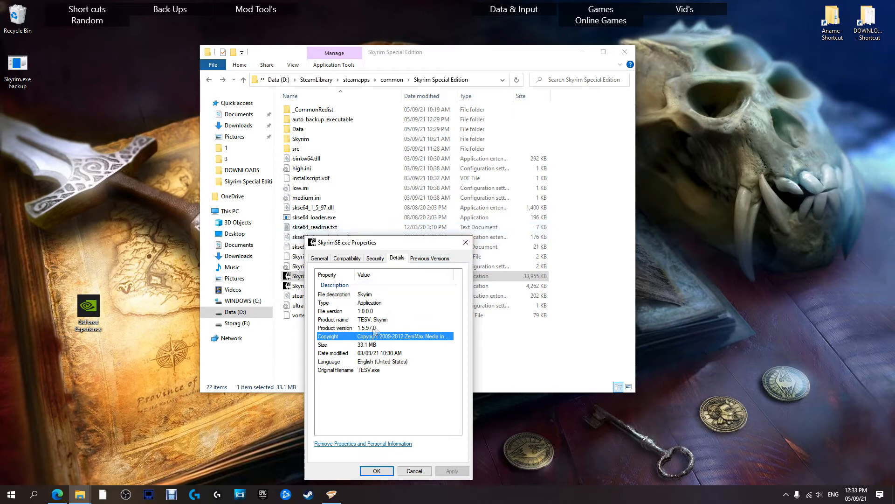
left_click(465, 242)
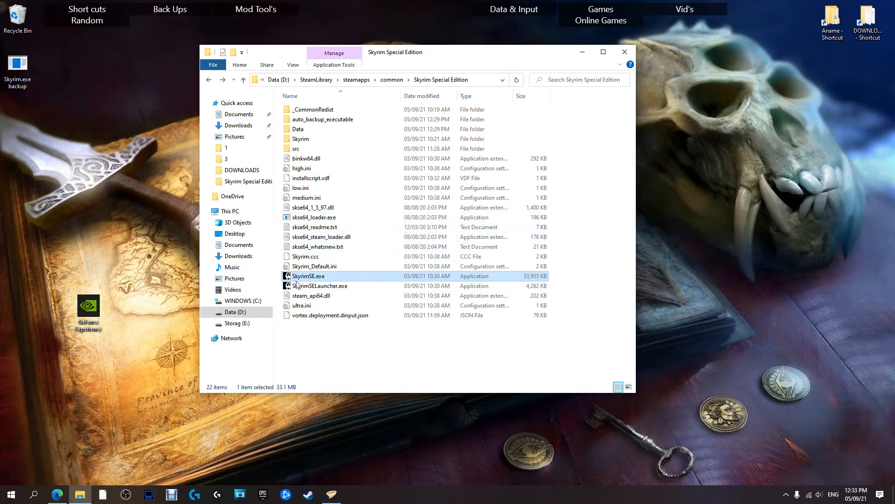
Copy SkyrimSE.exe from auto_backup_executable's SkyrimSE.exe_for_SKSE64_2.0.19 folder into the Skyrim Special Edition folder, replacing the existing file
double_click(325, 122)
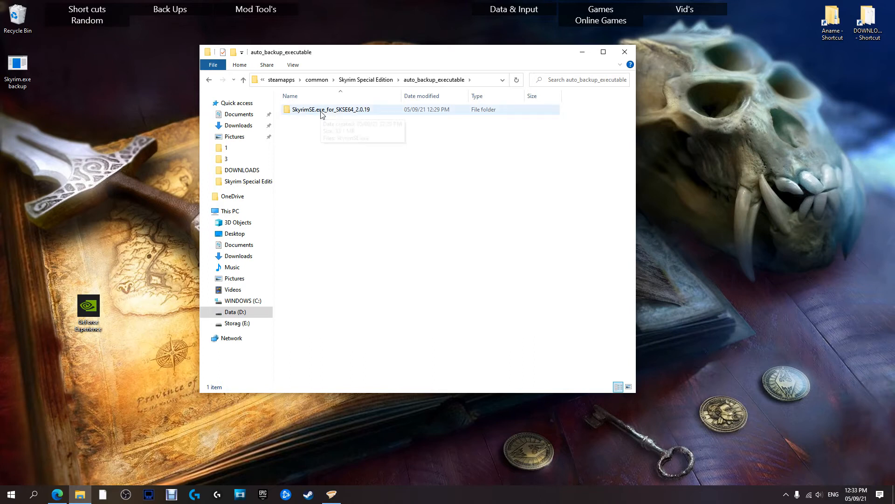
double_click(321, 115)
right_click(311, 114)
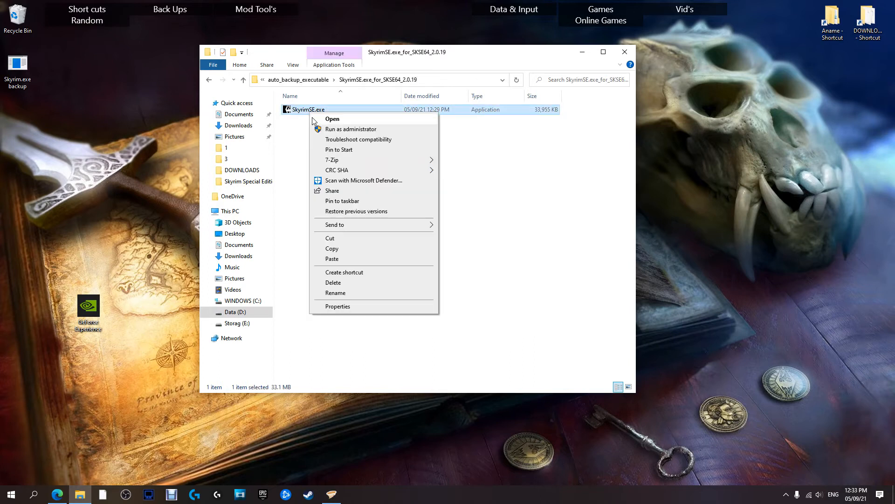
left_click(352, 253)
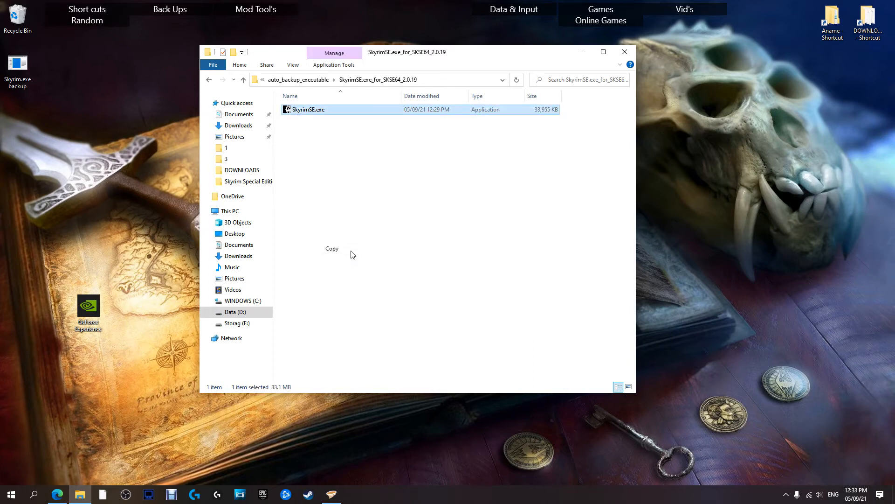
left_click(209, 80)
left_click(208, 79)
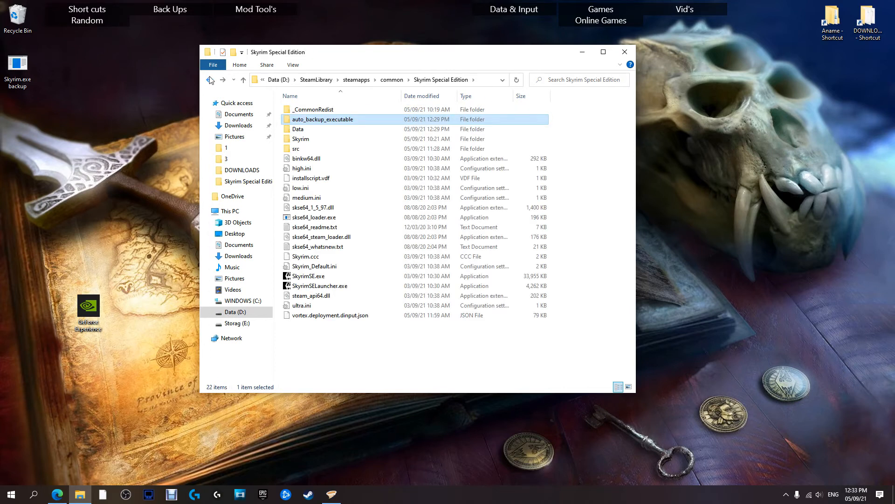
right_click(325, 355)
left_click(359, 418)
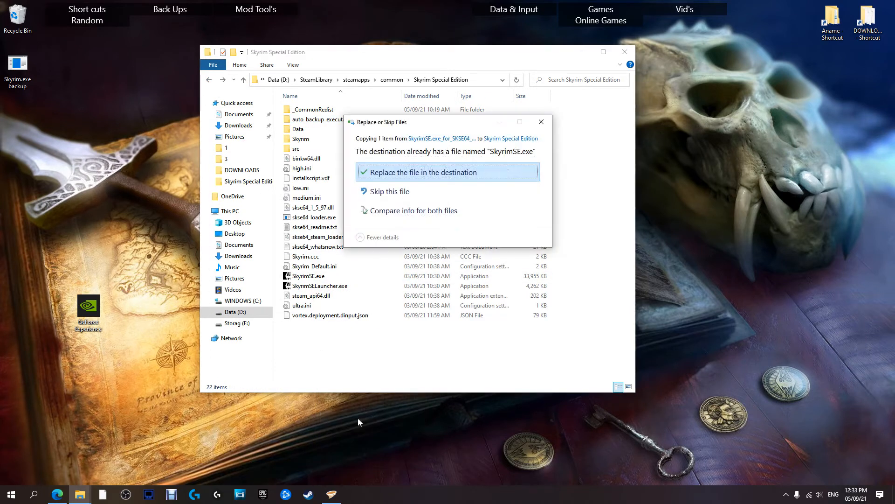
left_click(405, 174)
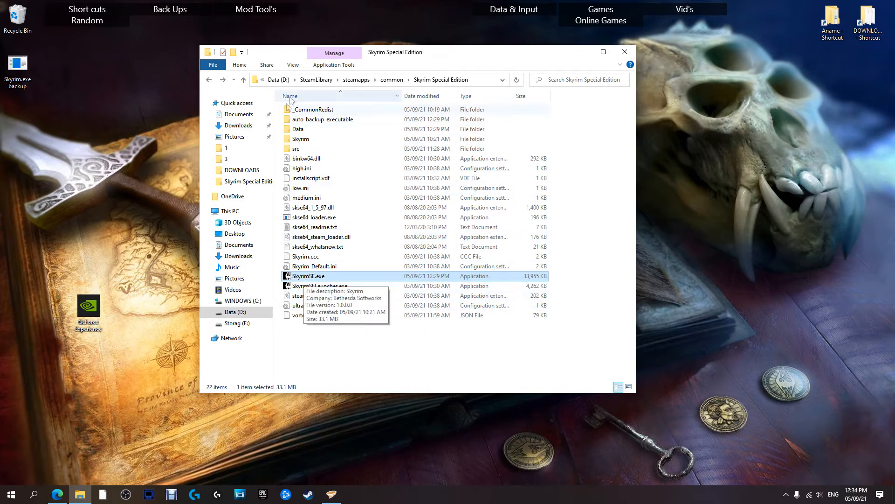
Open the SkyrimSE.exe_for_SKSE64_2.0.19 folder inside auto_backup_executable to view the backed-up executable
double_click(314, 120)
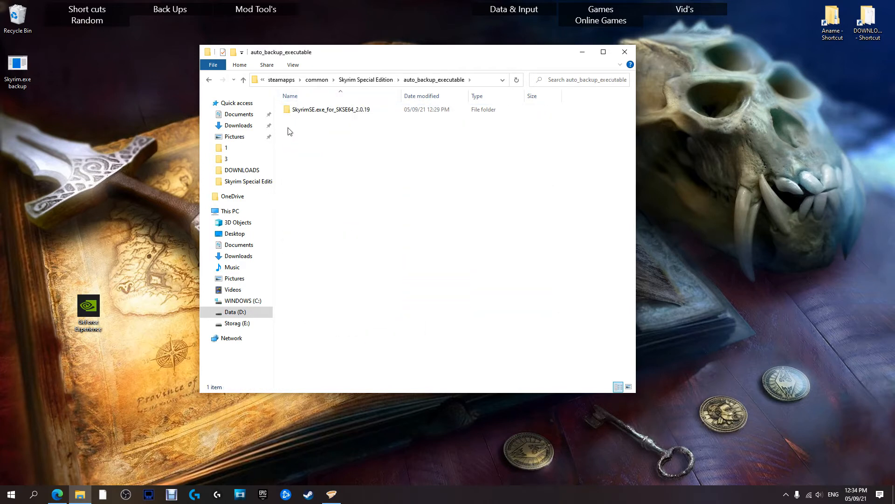
double_click(306, 112)
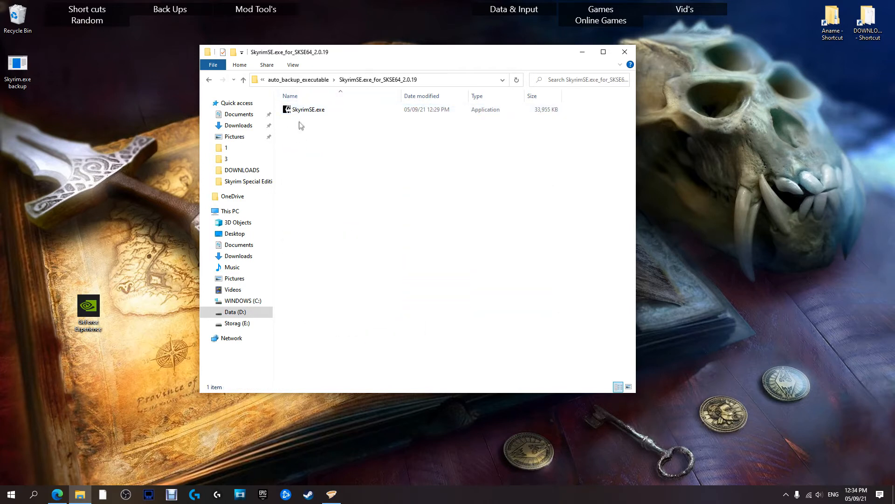
Revisit the SkyrimSE.exe_for_SKSE64_2.0.19 backup folder, return to the Skyrim Special Edition folder, and close the file window
key("alt+Left")
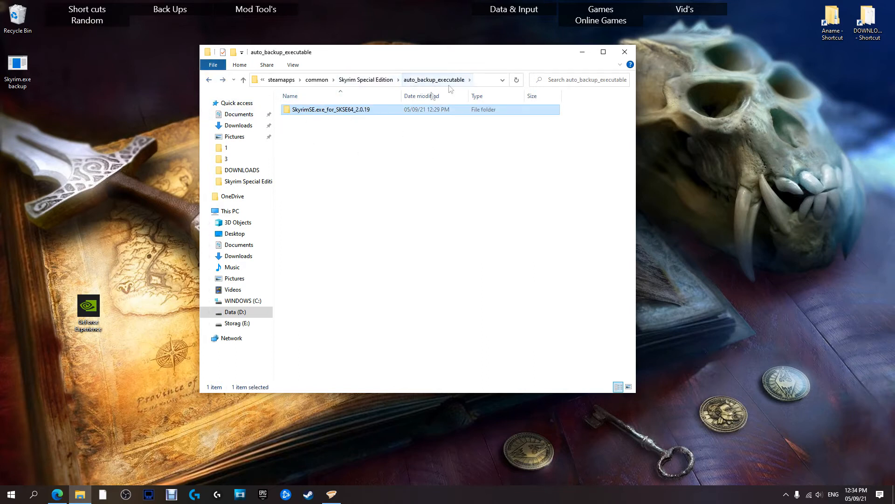
double_click(325, 114)
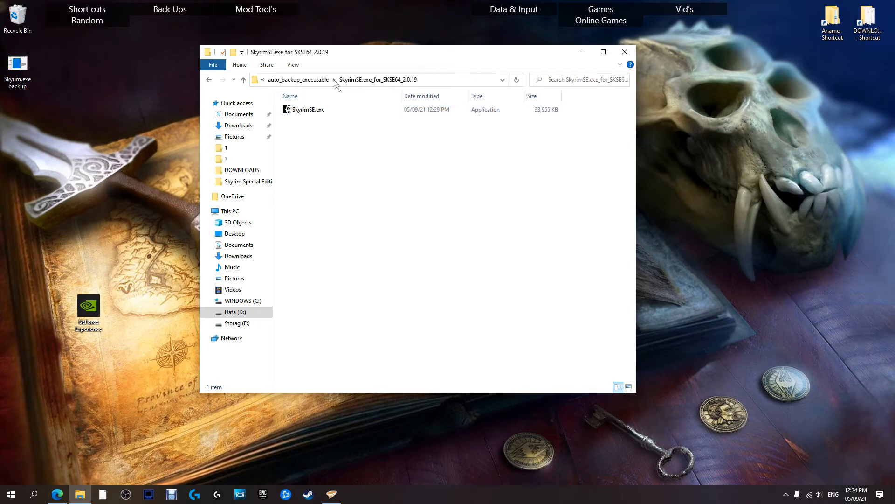
left_click(210, 79)
left_click(211, 79)
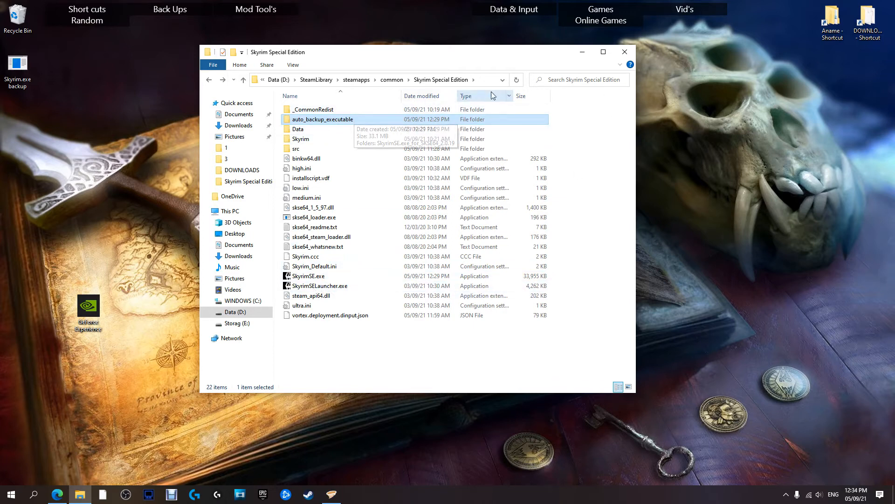
left_click(624, 54)
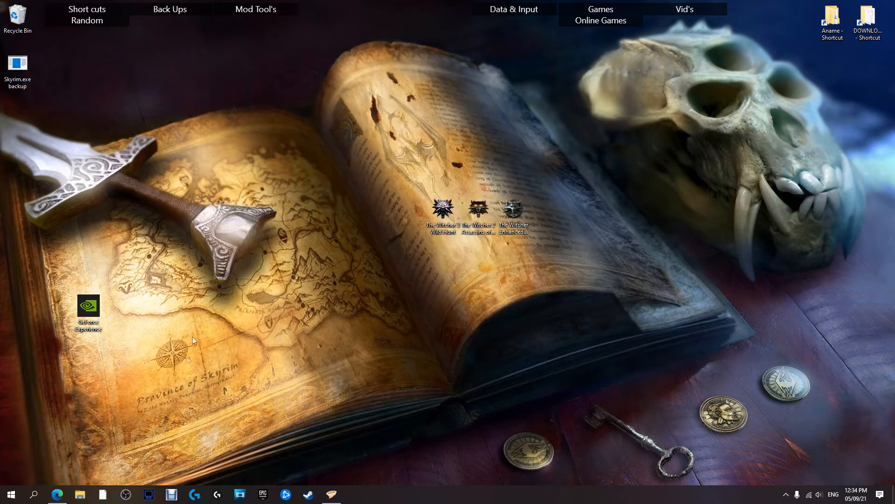
Switch to the browser's A Quality World Map mod page on Nexus Mods, and review its description and requirements
left_click(57, 494)
left_click(280, 11)
scroll(309, 244, "down", 5)
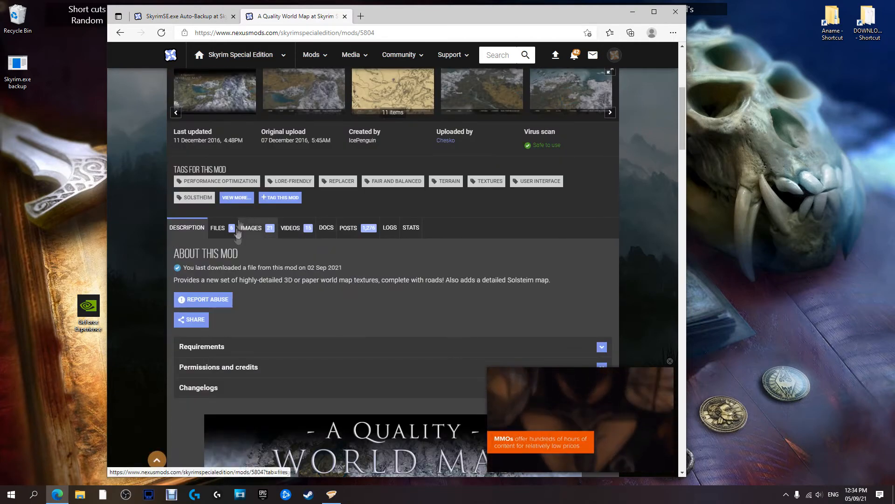
scroll(327, 383, "down", 9)
scroll(389, 304, "up", 6)
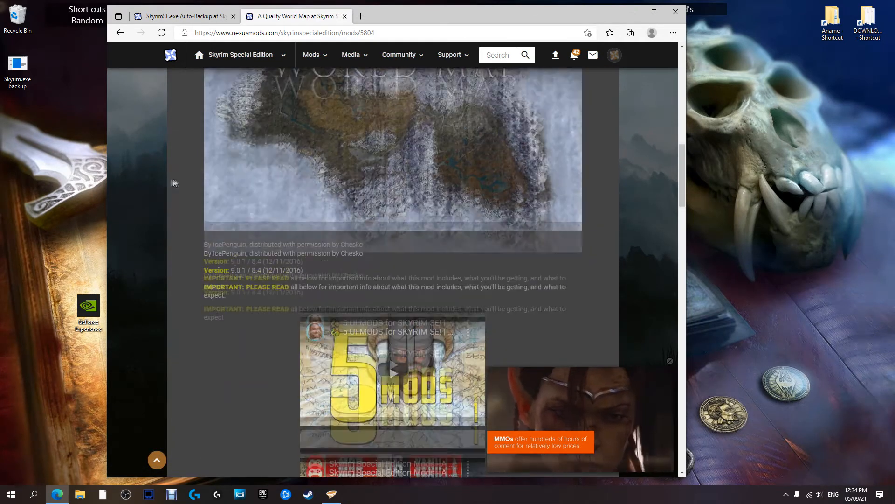
left_click(200, 214)
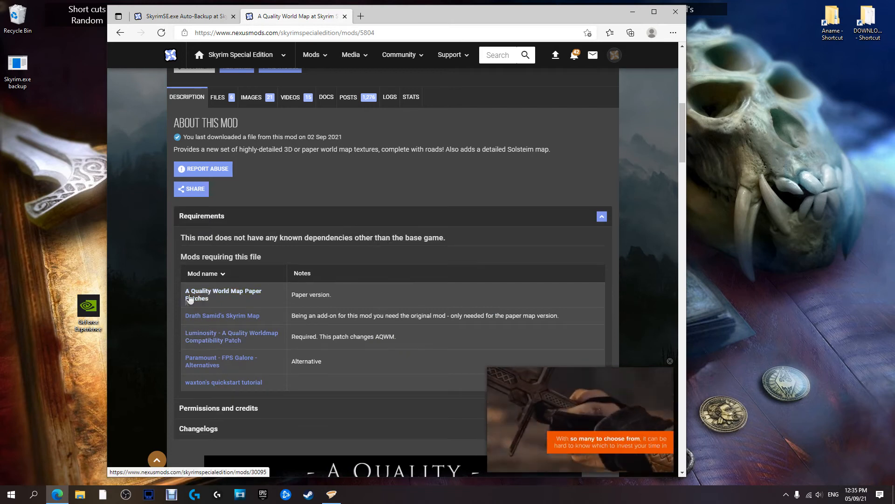
scroll(240, 155, "up", 4)
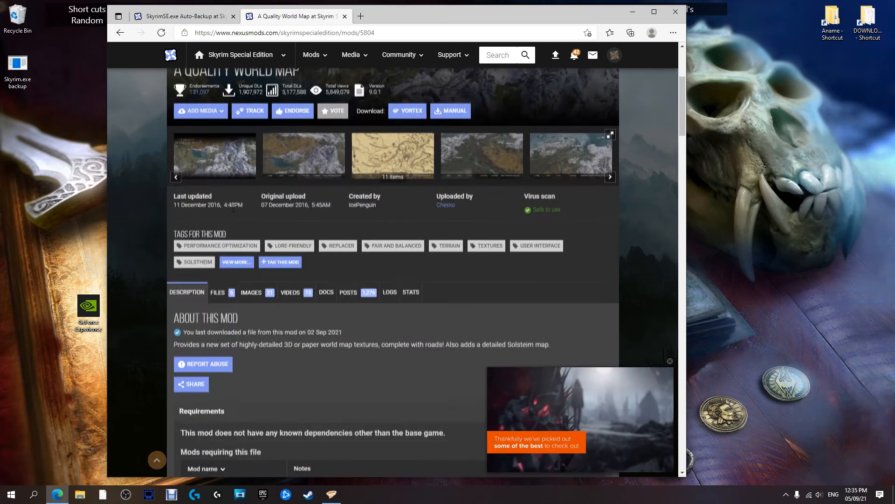
Start the slow mod manager download of the main file 8.4 A Quality World Map - Classic with All Roads
left_click(222, 293)
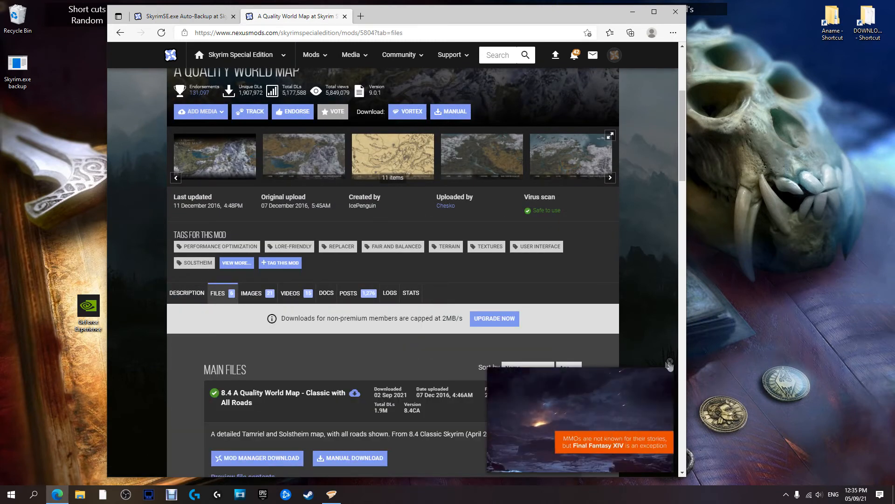
scroll(360, 369, "down", 4)
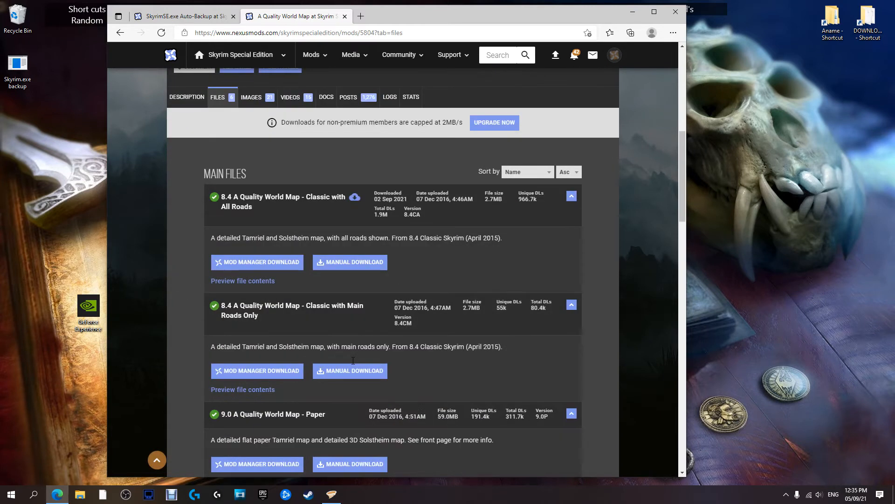
scroll(353, 358, "down", 1)
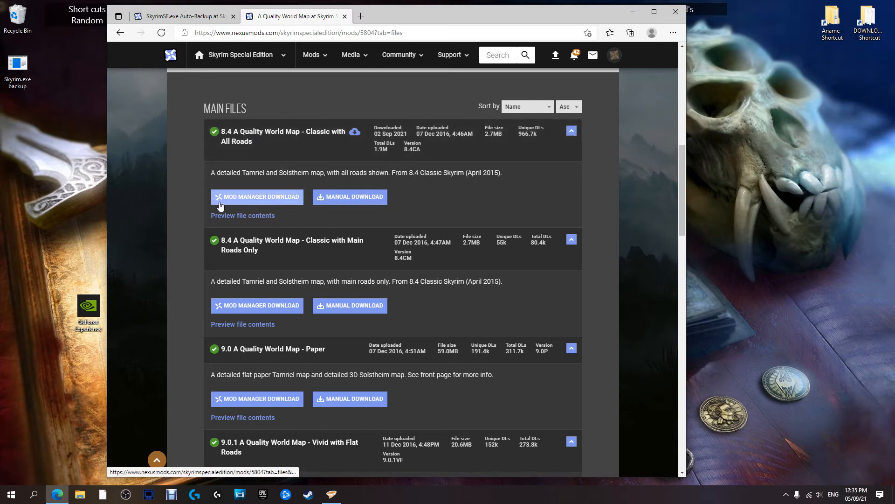
left_click(259, 201)
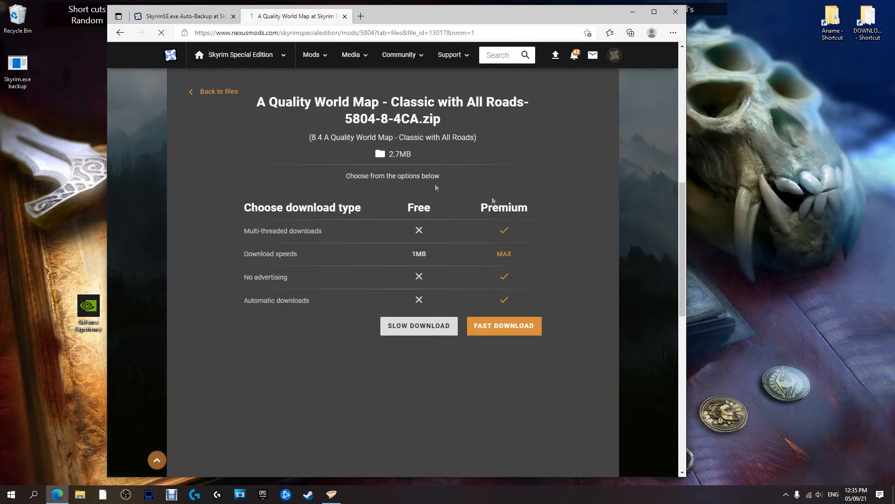
left_click(419, 329)
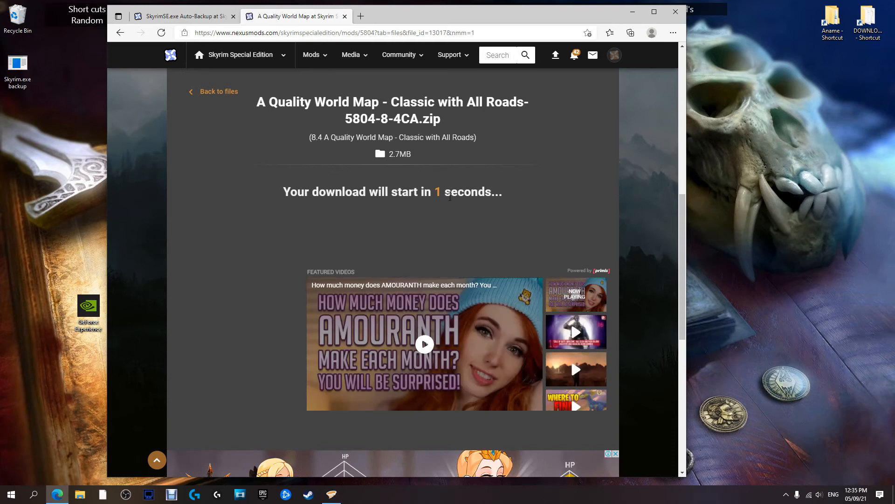
Return to the mod's file list, dismiss the floating video, and start the slow mod manager download of A Quality World Map - Clear Map Skies
scroll(465, 212, "up", 4)
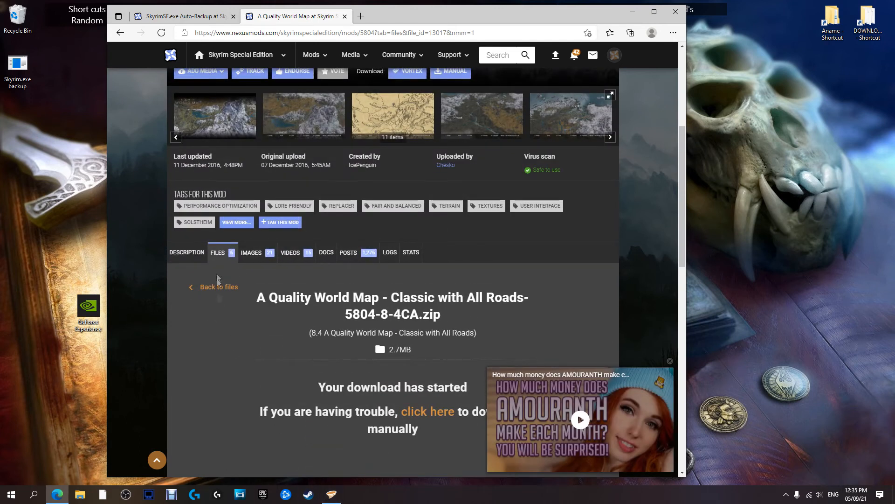
left_click(217, 252)
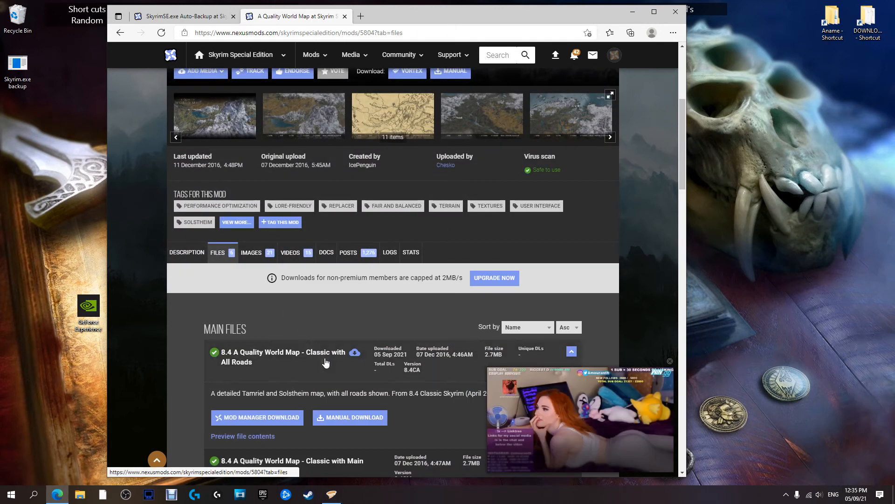
scroll(526, 351, "down", 1)
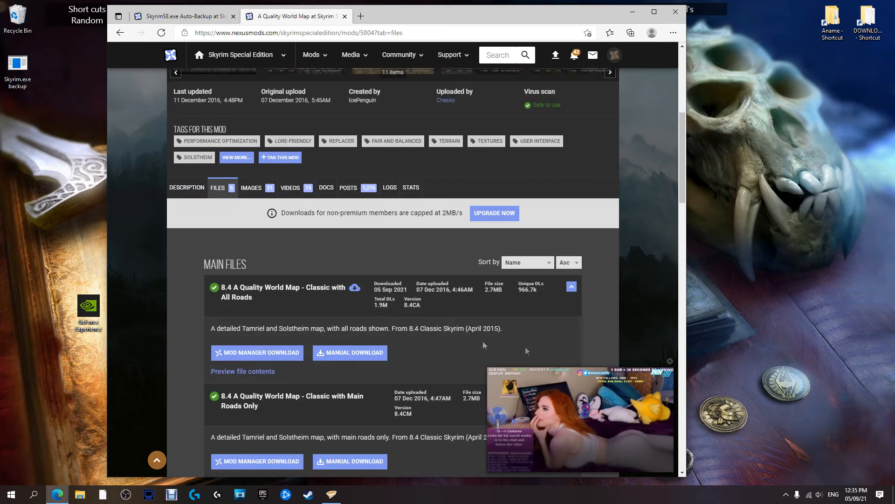
left_click(670, 362)
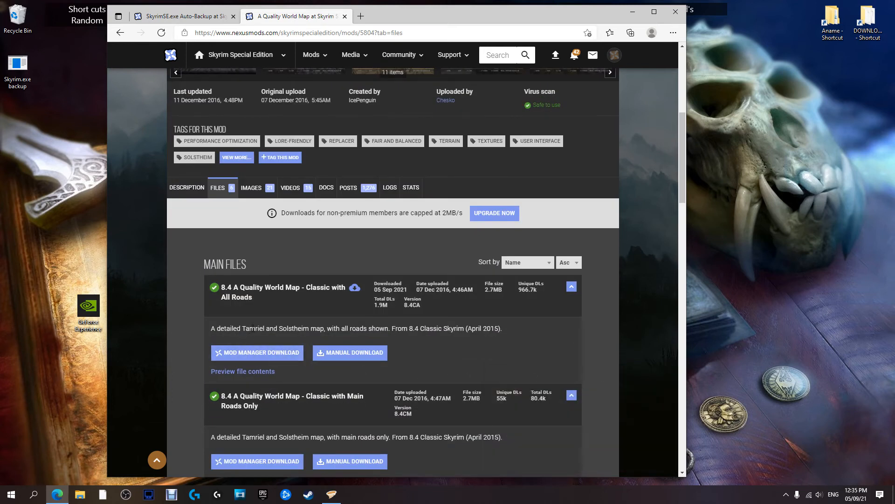
scroll(261, 317, "down", 4)
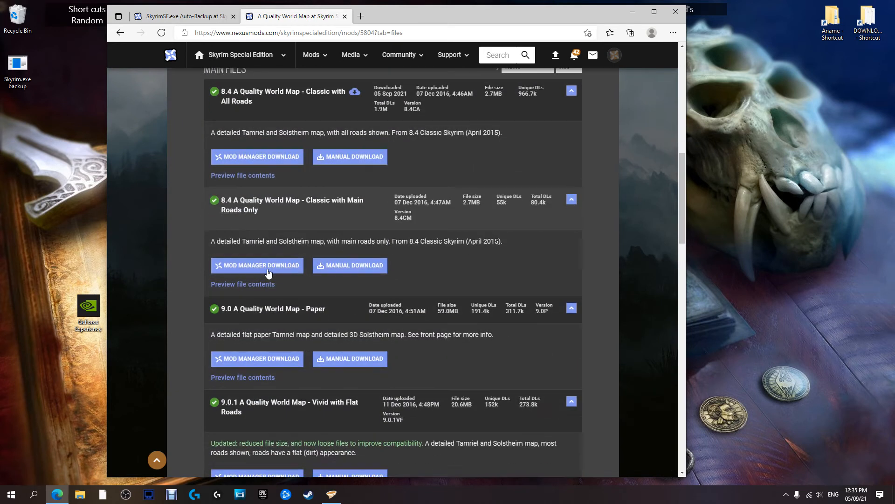
scroll(268, 273, "down", 1)
scroll(269, 267, "up", 2)
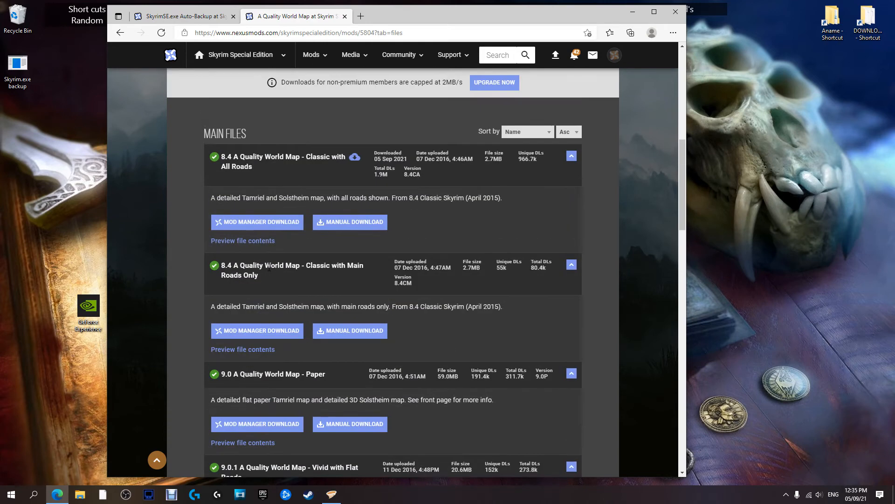
scroll(181, 254, "down", 8)
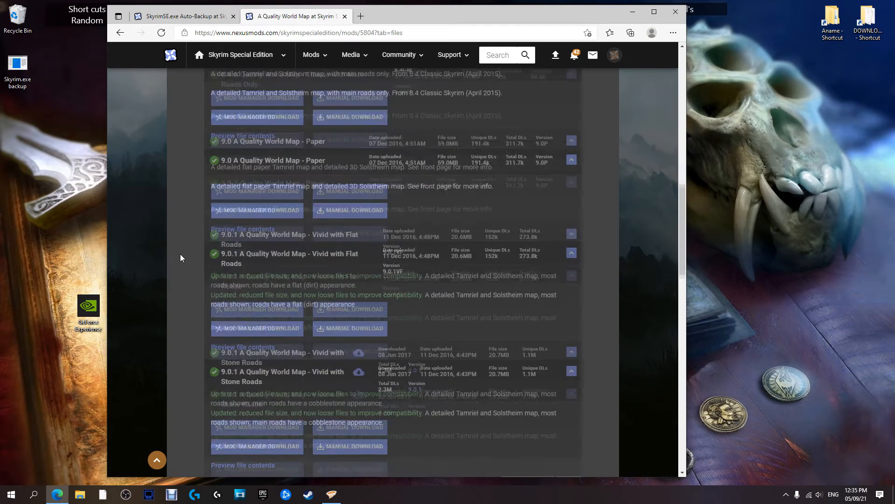
scroll(264, 304, "down", 1)
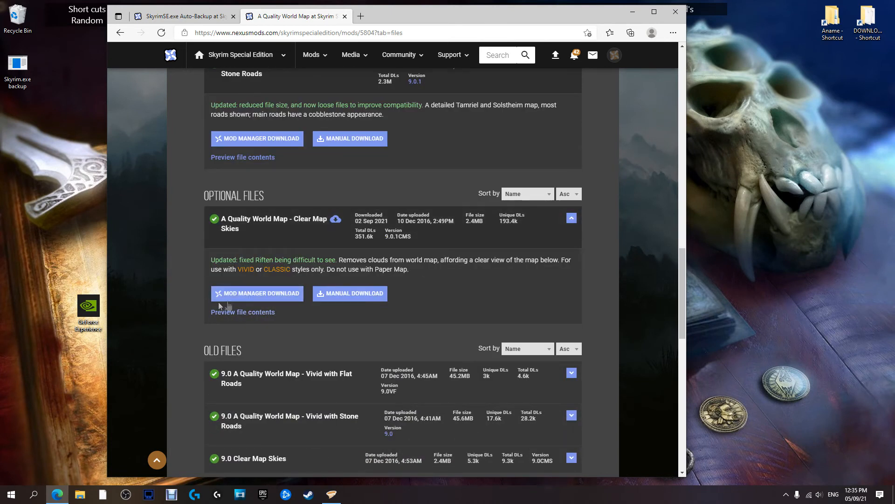
left_click(253, 296)
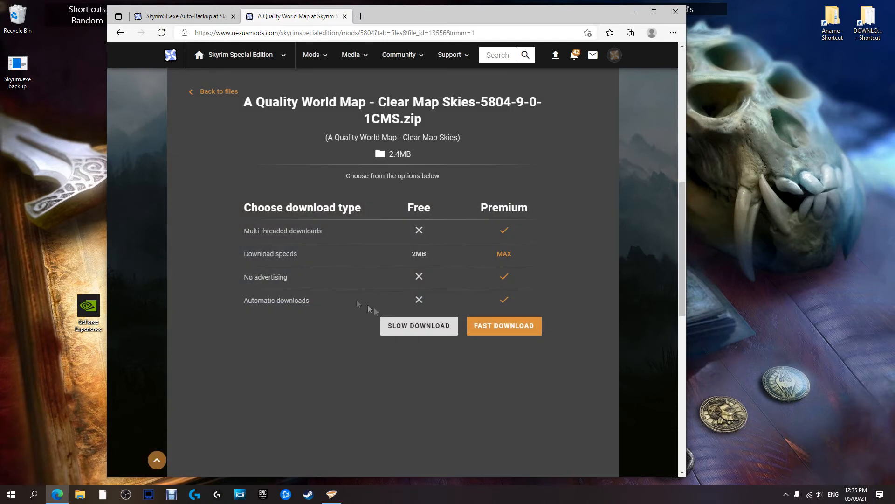
left_click(419, 326)
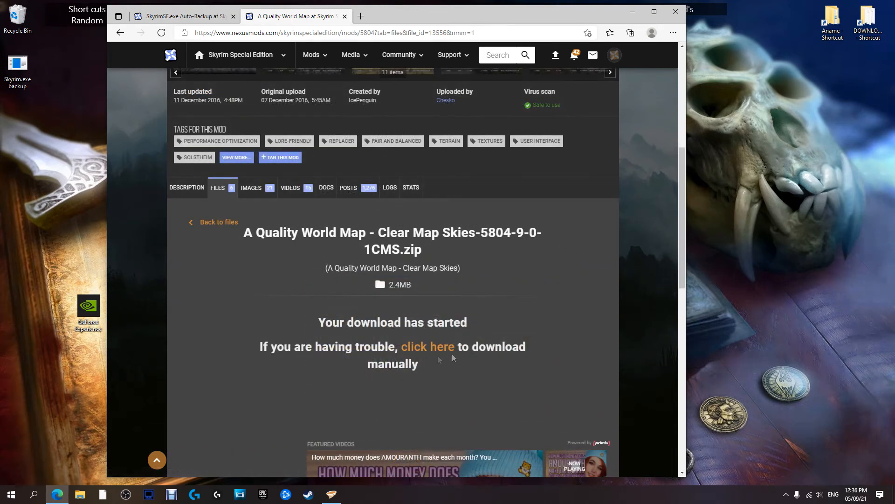
scroll(560, 227, "up", 1)
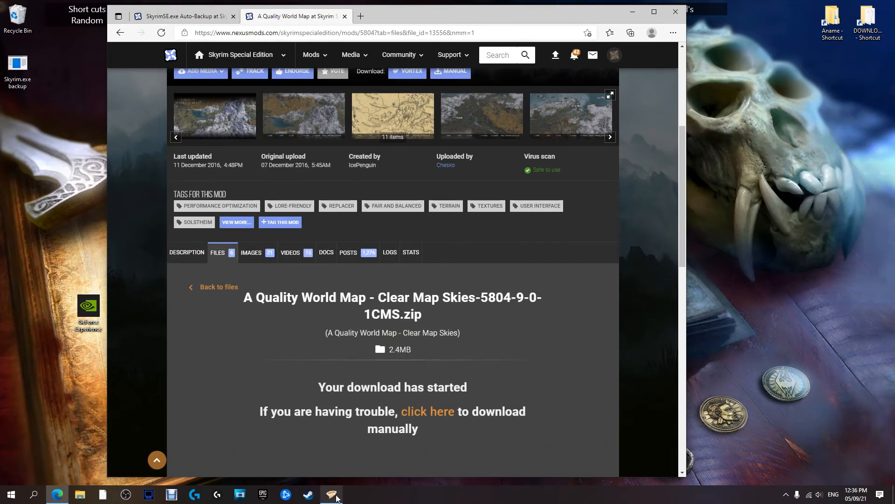
Switch to Vortex and install the never-installed mod 8.4 A Quality World Map - Classic with All Roads
left_click(337, 497)
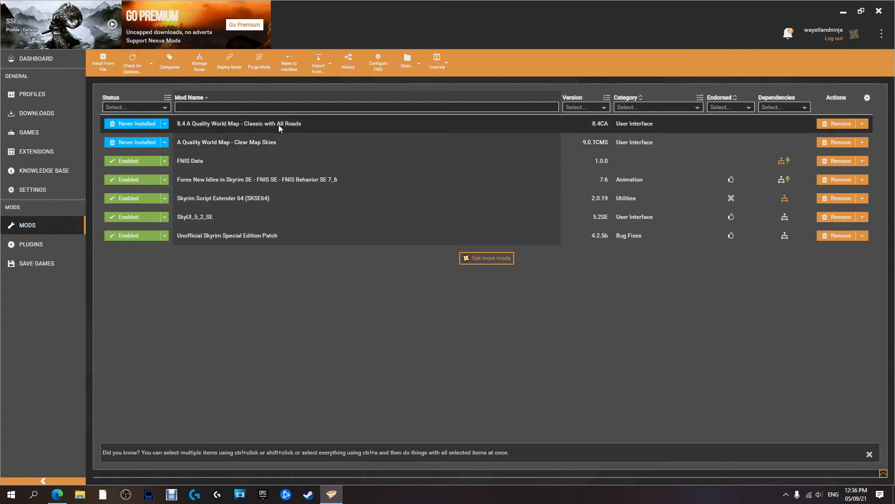
left_click(137, 126)
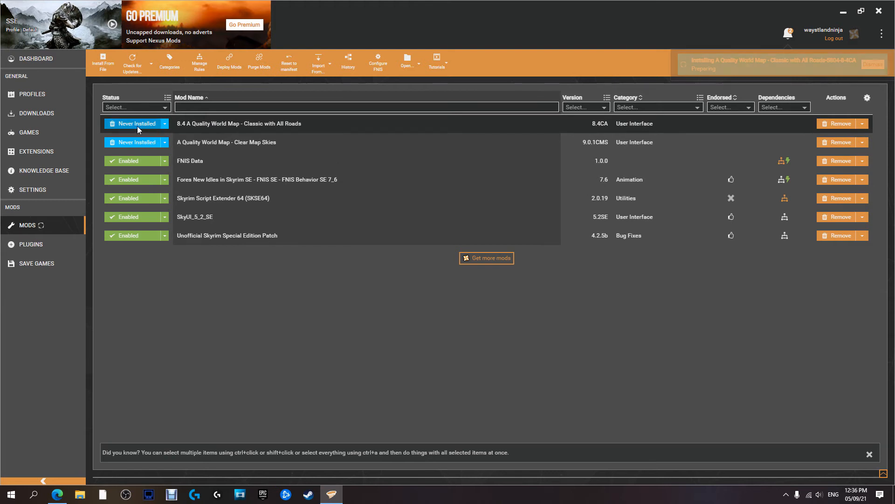
left_click(138, 124)
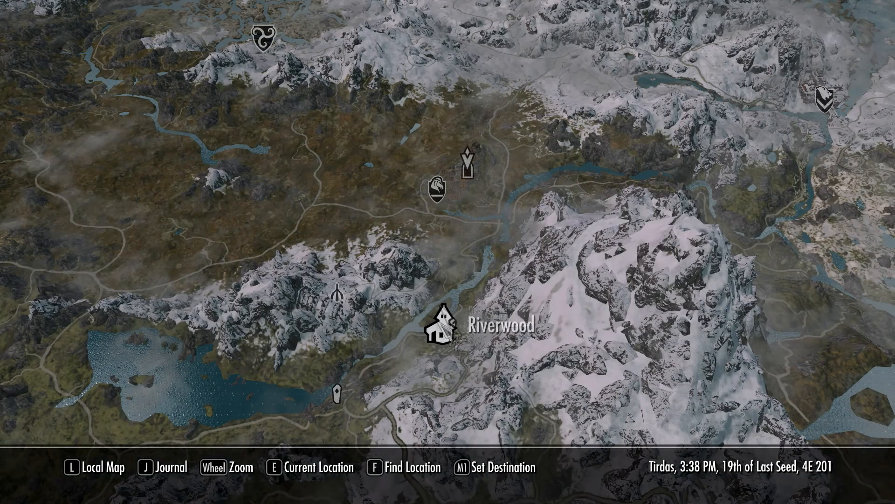
Set a custom destination in the mountains near Riverwood on the in-game world map, and examine the roads and terrain around Riverwood and Falkreath
left_click(294, 269)
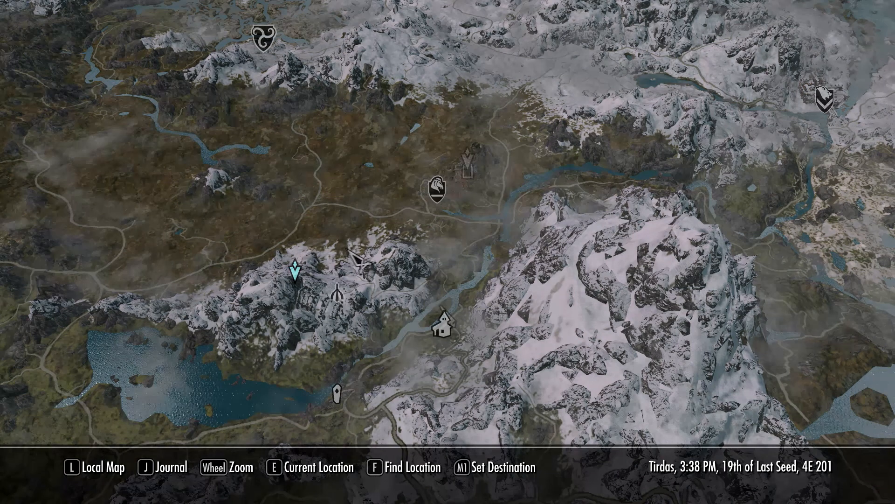
scroll(380, 261, "up", 5)
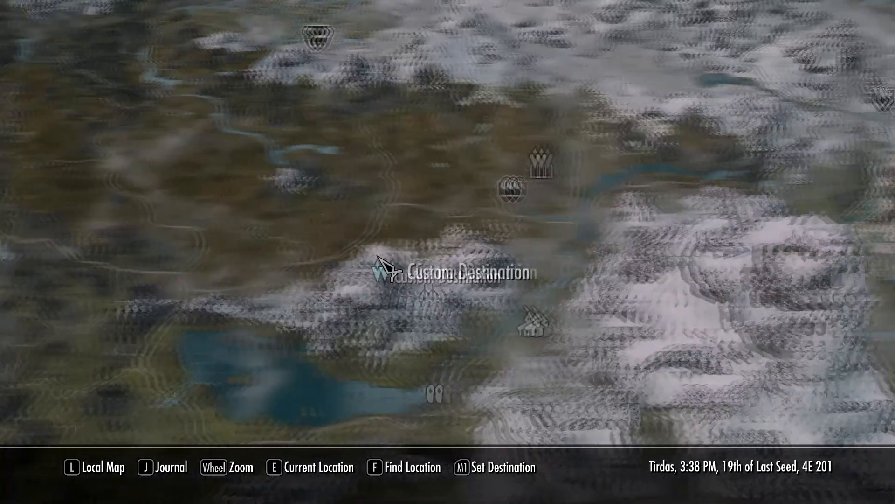
scroll(395, 271, "down", 5)
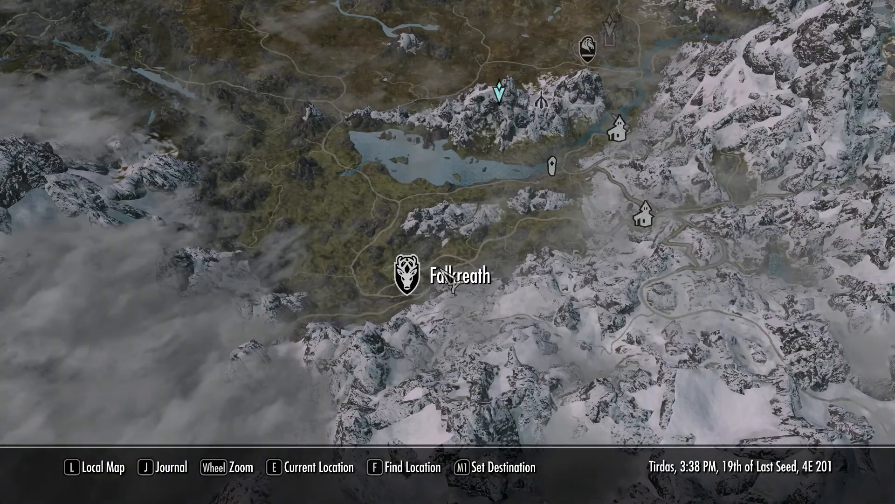
scroll(346, 156, "up", 5)
key("a")
key("s")
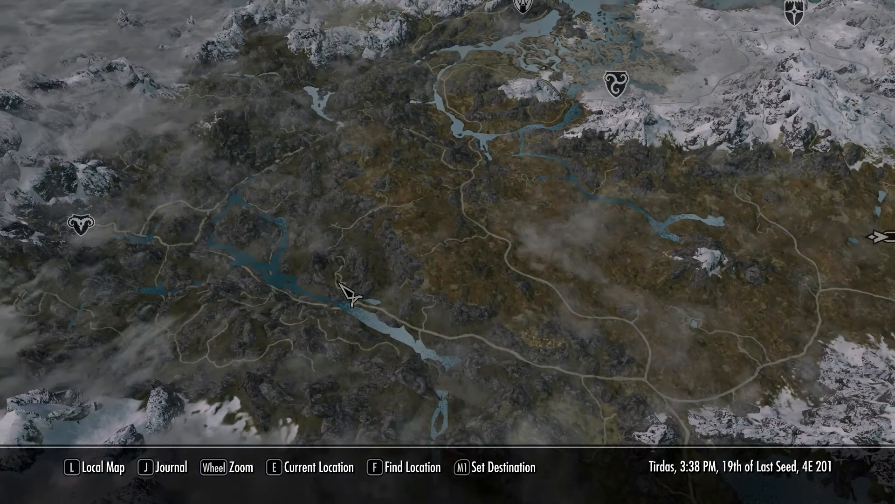
key("d")
key("s")
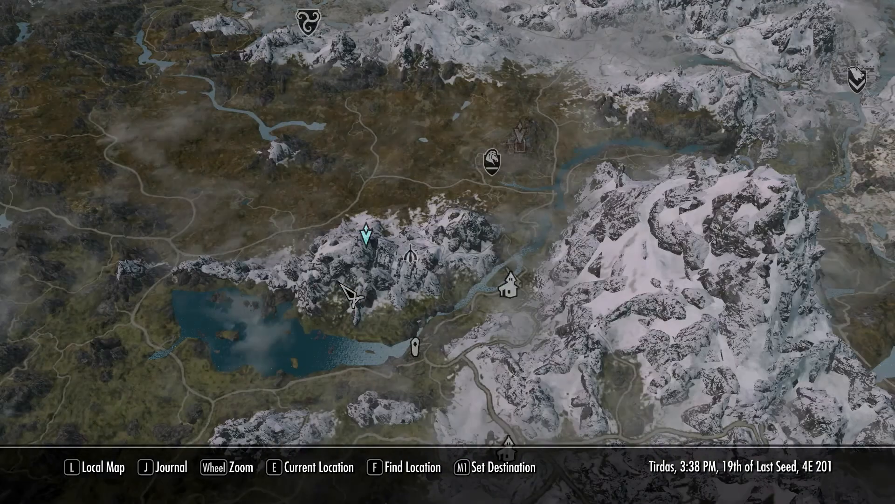
key("s")
key("s")
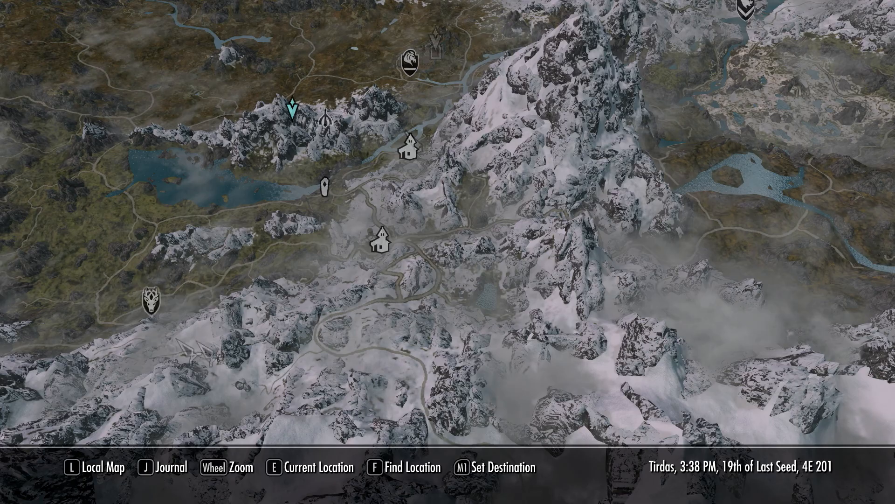
key("e")
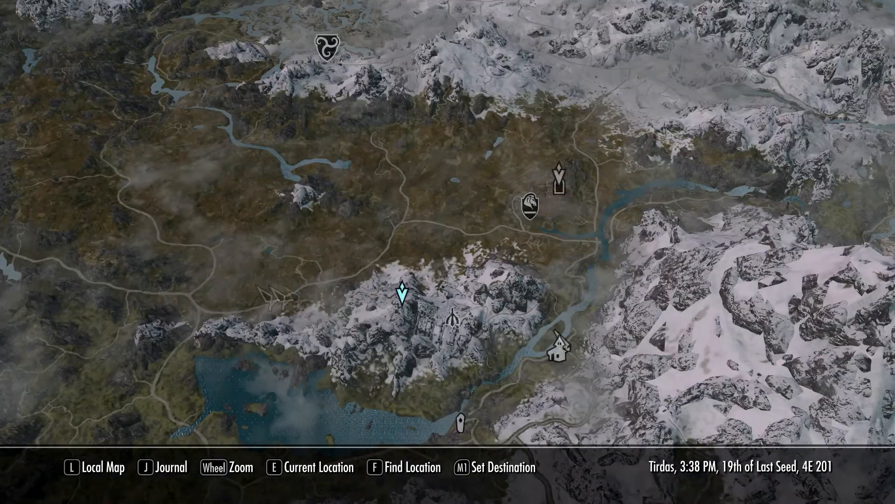
Examine the world map's roads and terrain in the western region around Markarth
key("a")
key("w")
key("s")
key("a")
key("a")
key("w")
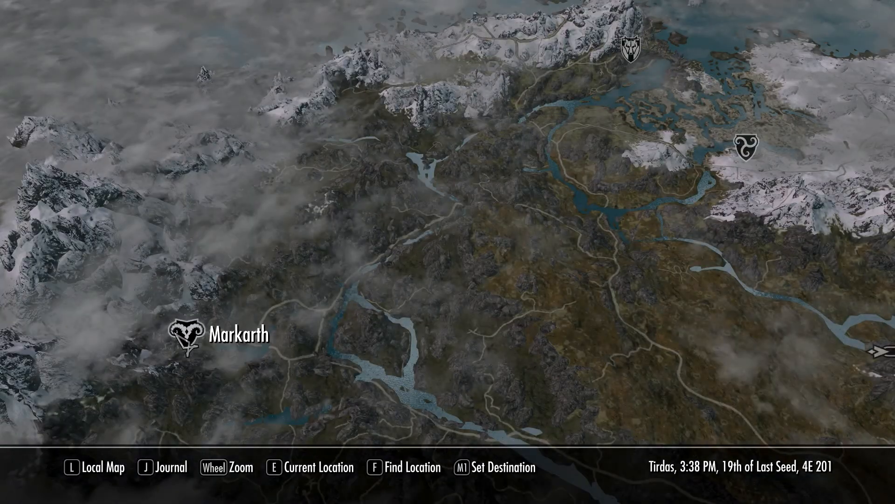
Examine the clouds, roads and terrain south and east of Markarth on the in-game world map
key("s")
key("d")
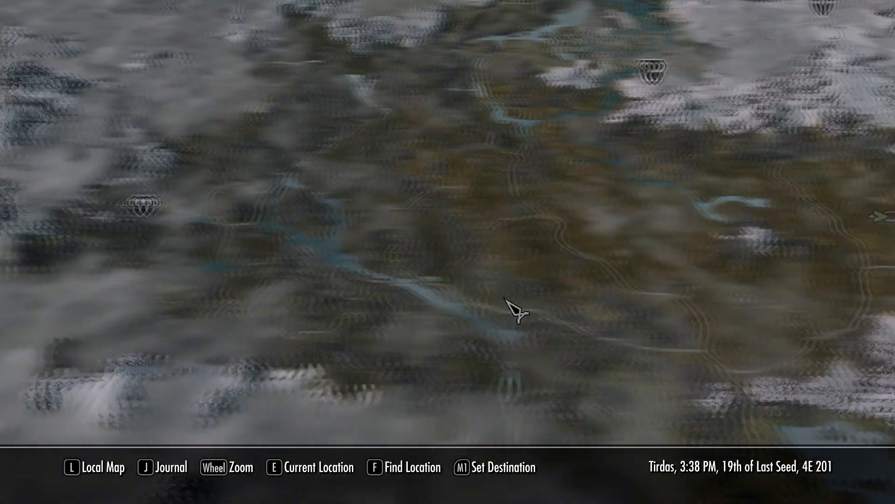
key("s")
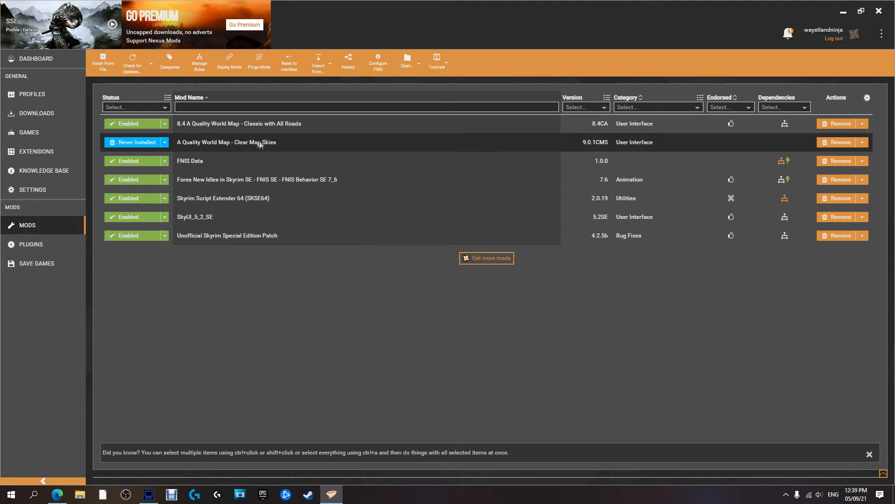
Switch to Vortex, install and enable A Quality World Map - Clear Map Skies, and check the plugin list before returning to the mods
left_click(133, 142)
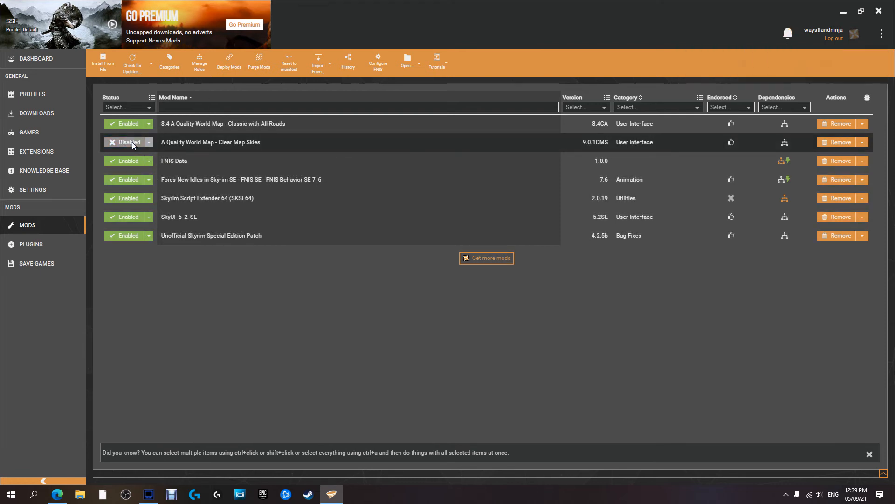
left_click(132, 142)
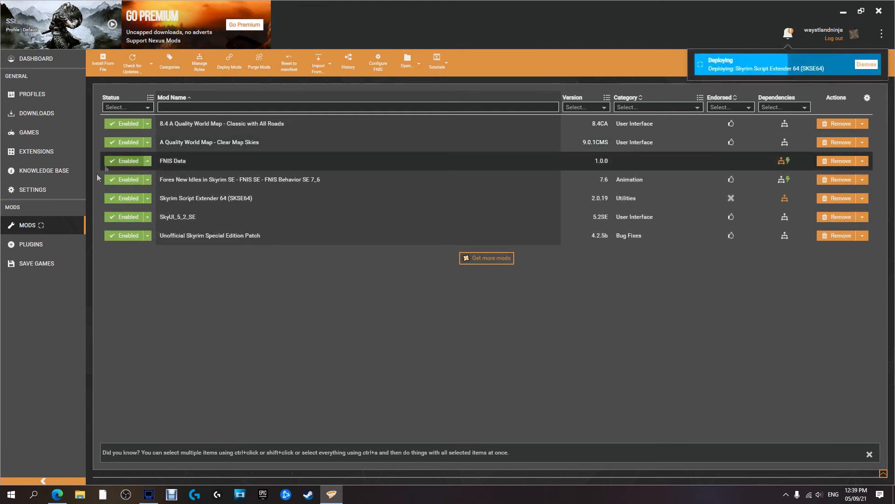
left_click(32, 245)
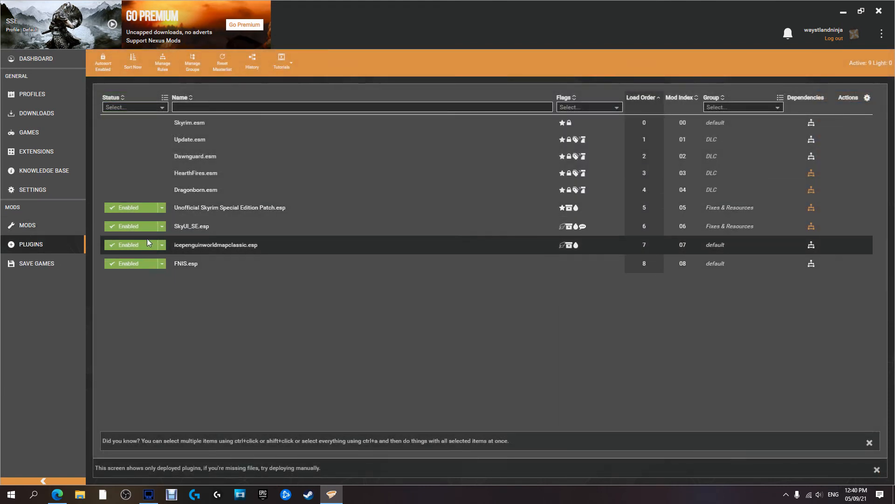
left_click(39, 233)
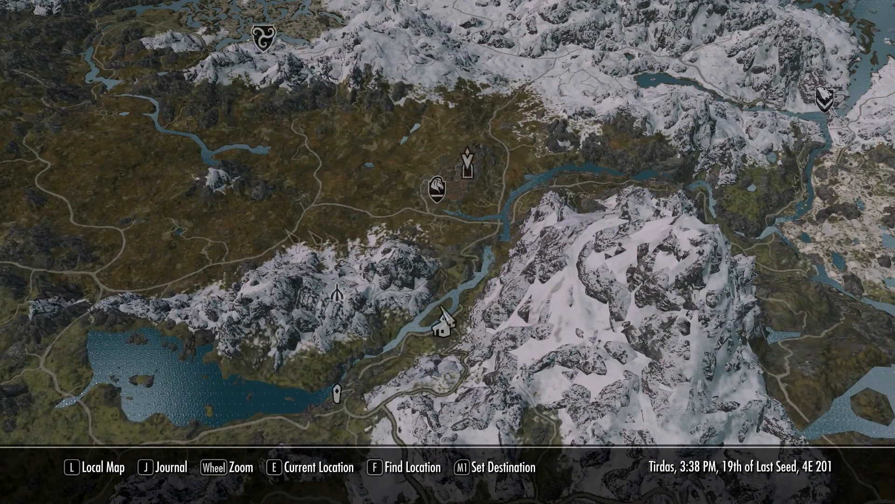
Back in Skyrim's world map, set a custom destination on the plains west of Whiterun and examine the northwestern region
left_click(159, 229)
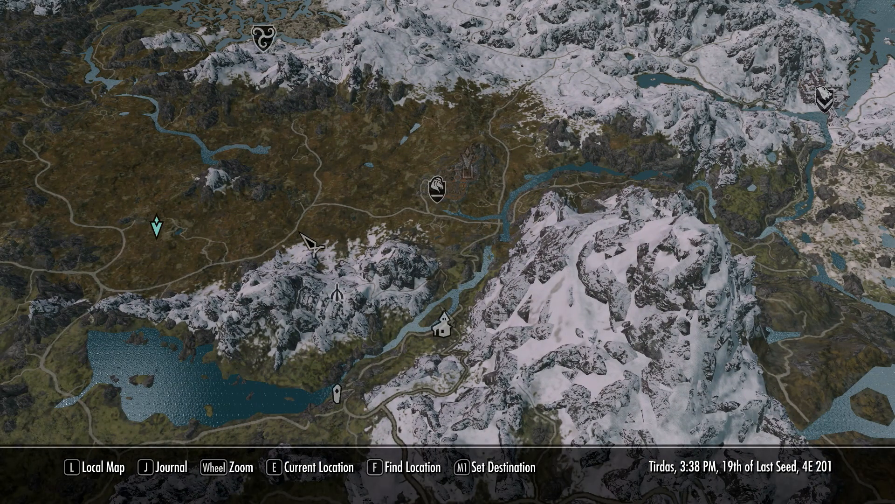
key("a")
key("w")
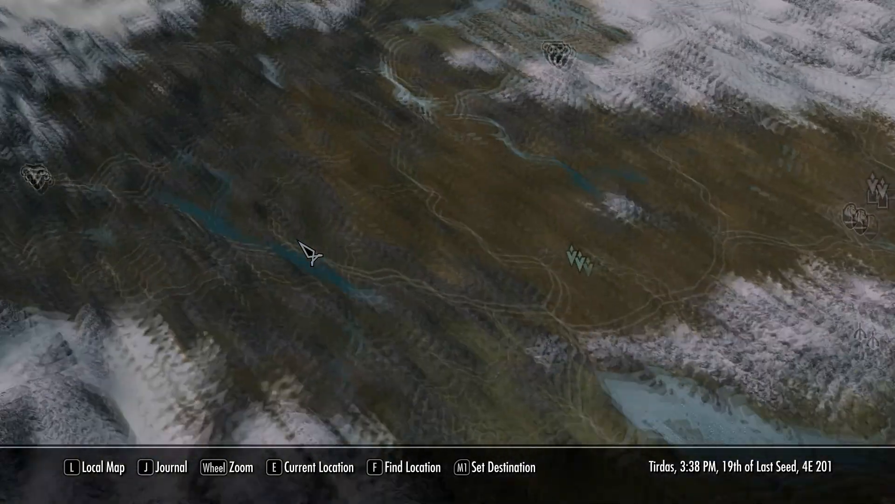
key("a")
key("w")
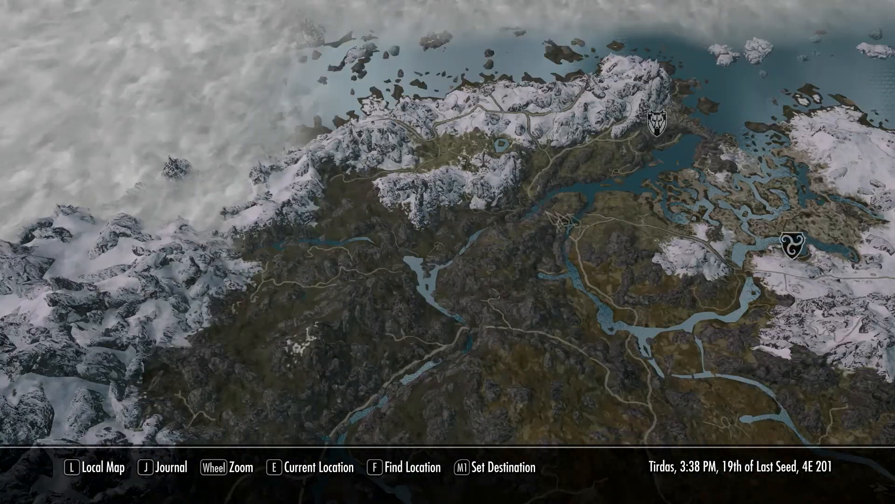
Examine the map's skies, roads and terrain from the mountains around Markarth down to Falkreath and back to the central plains
key("d")
key("s")
key("s")
key("a")
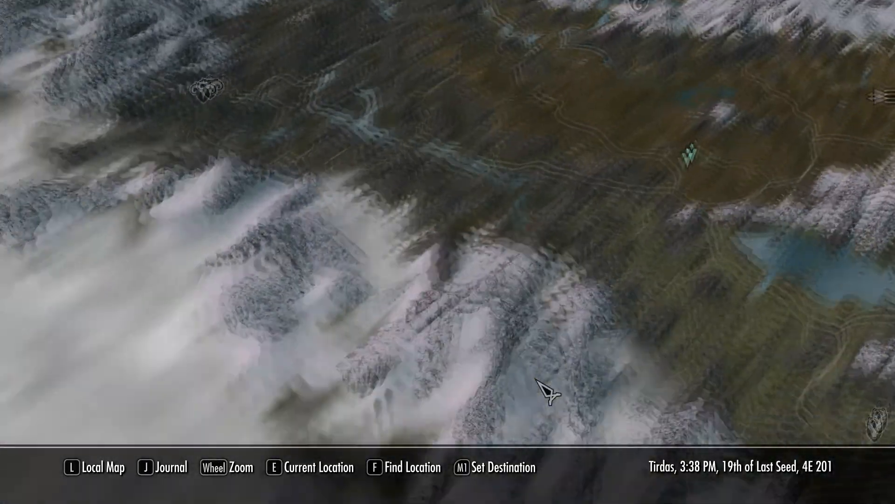
key("w")
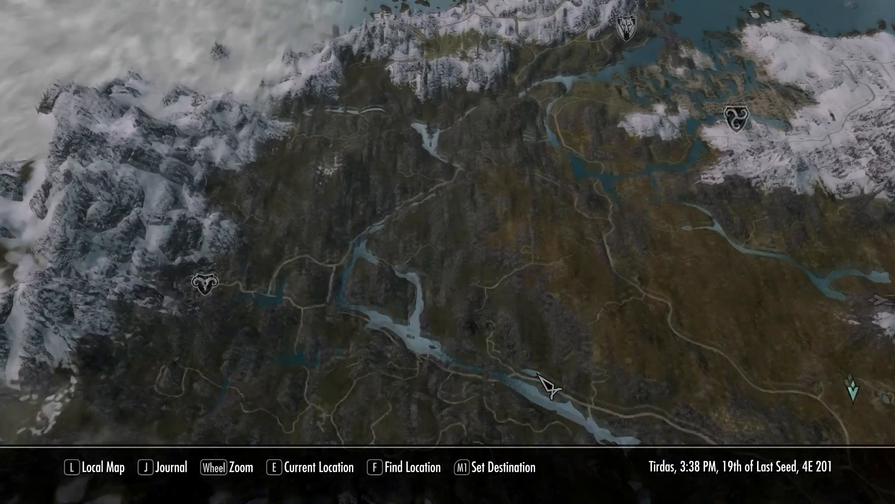
key("e")
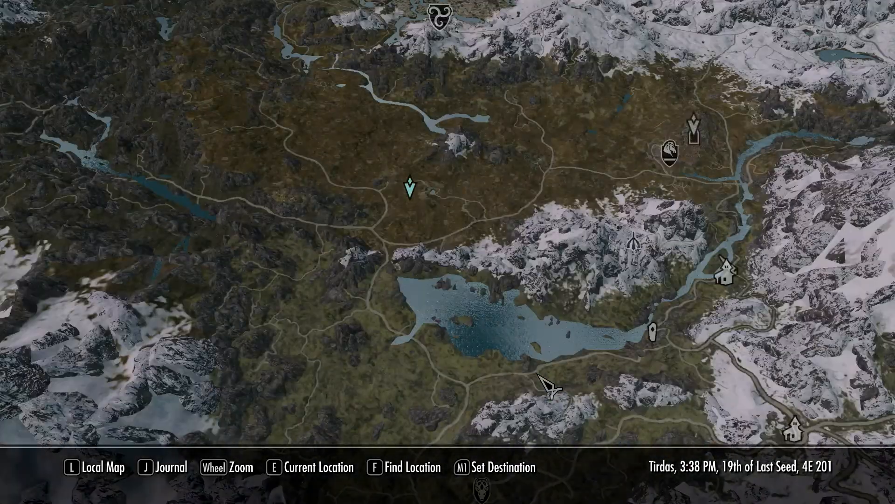
key("s")
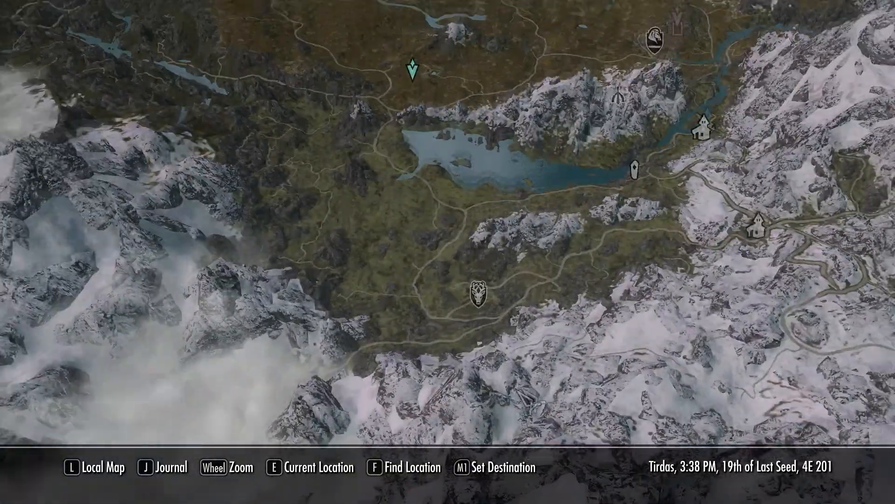
key("w")
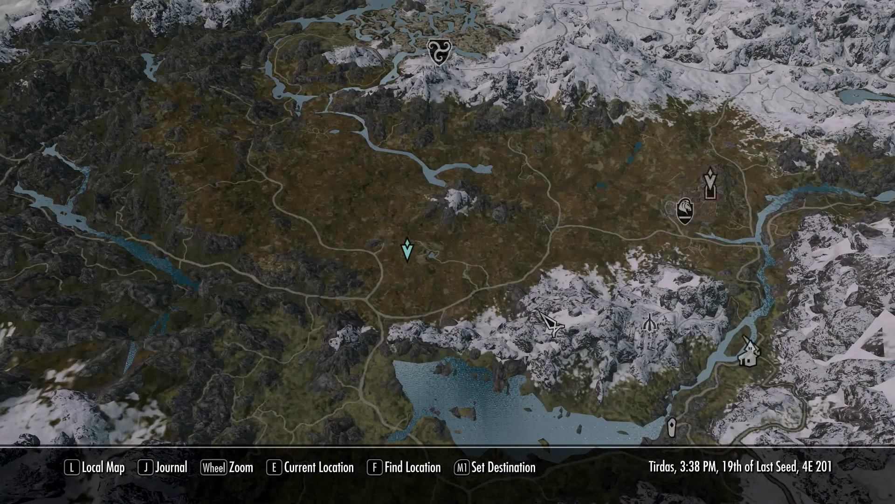